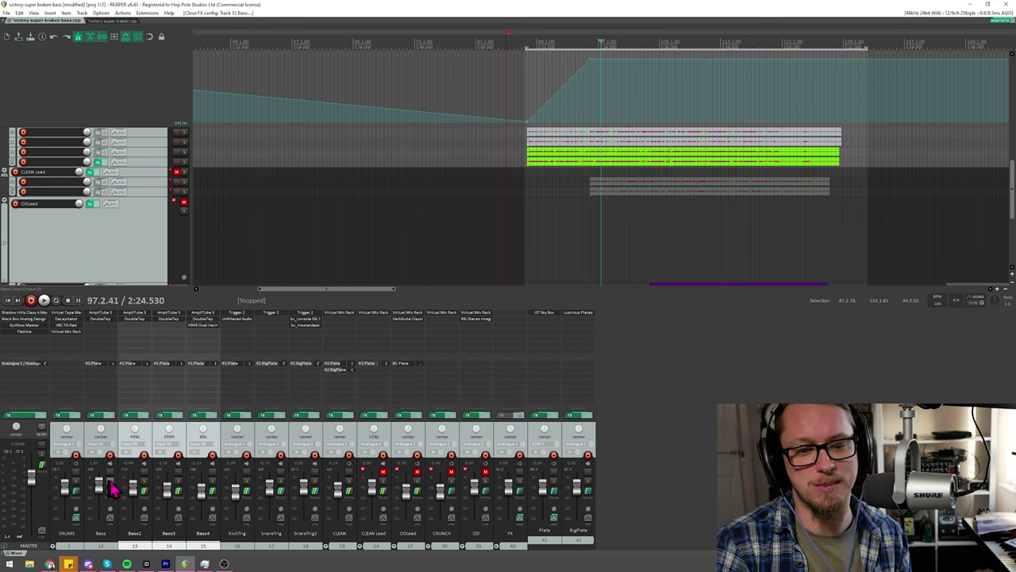
# Step: Solo the four bass tracks and play them from position 110.4.72
pyautogui.moveTo(111, 481); pyautogui.dragTo(212, 481)
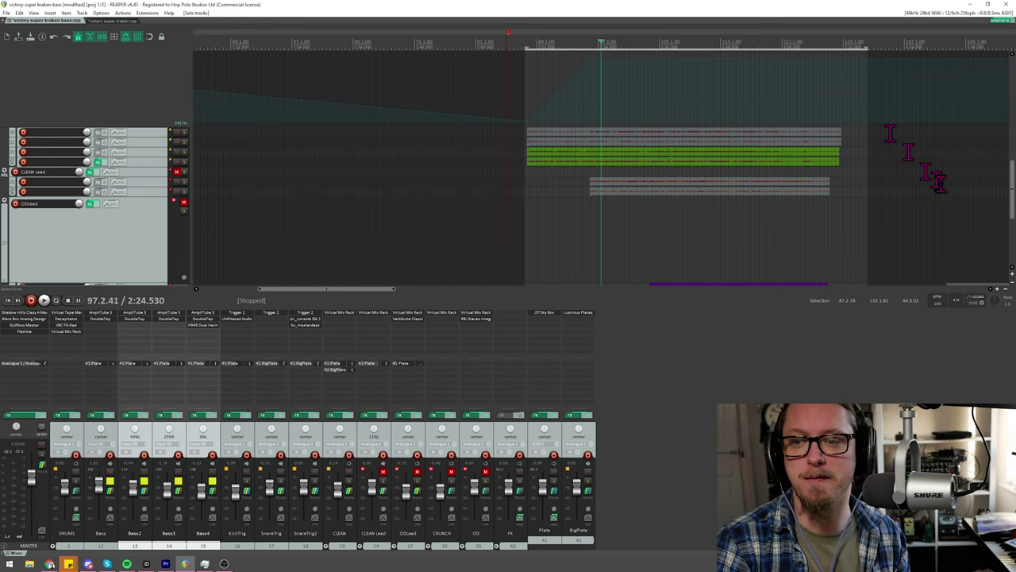
pyautogui.moveTo(1013, 186); pyautogui.dragTo(1013, 99)
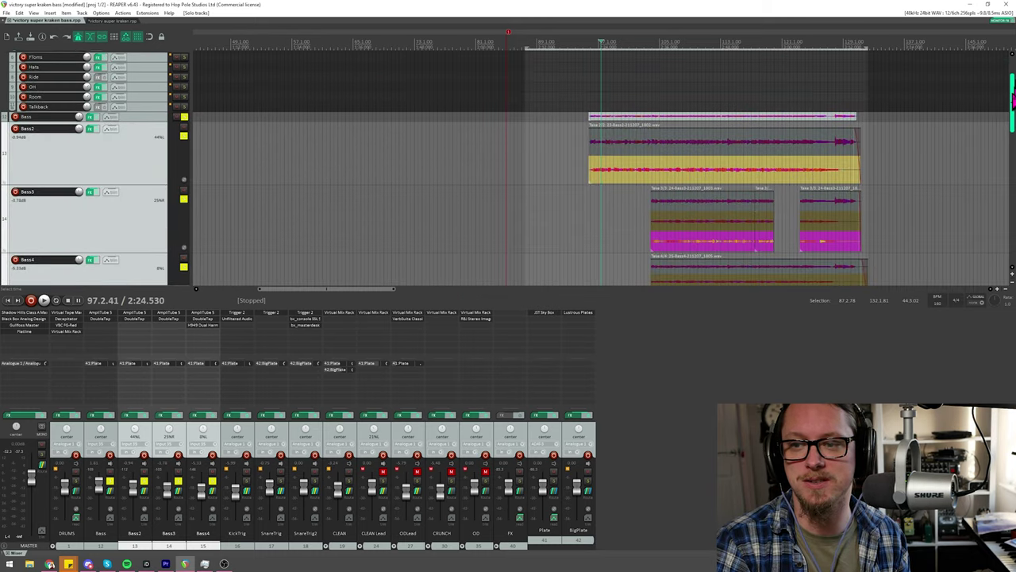
pyautogui.scroll(-3, 1013, 95)
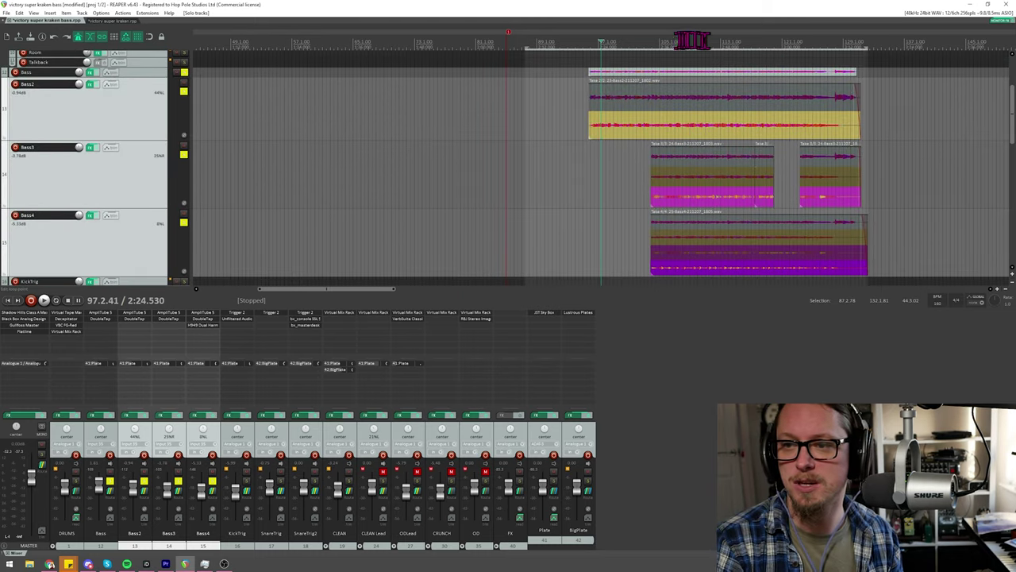
pyautogui.click(703, 39)
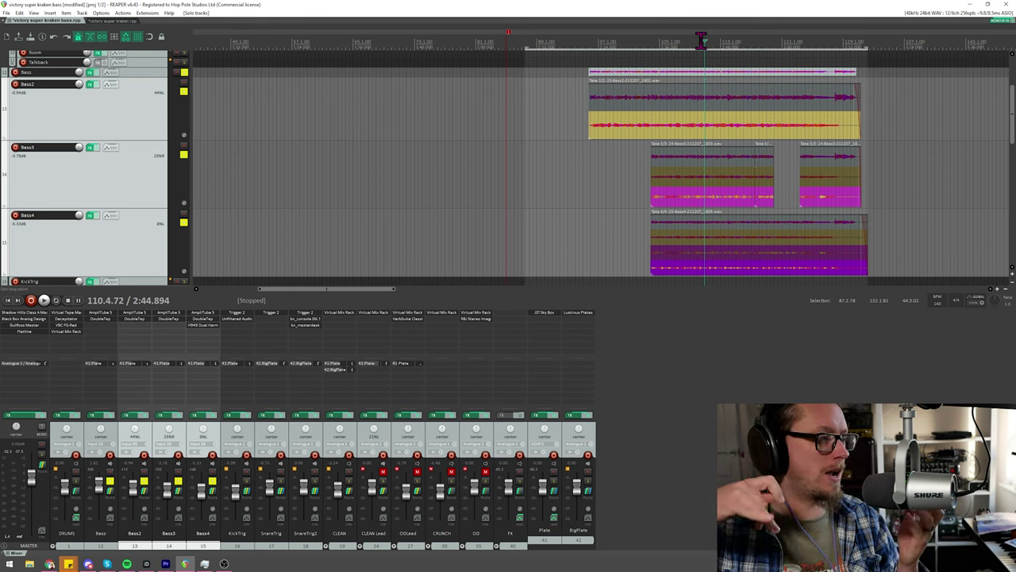
pyautogui.press('space')
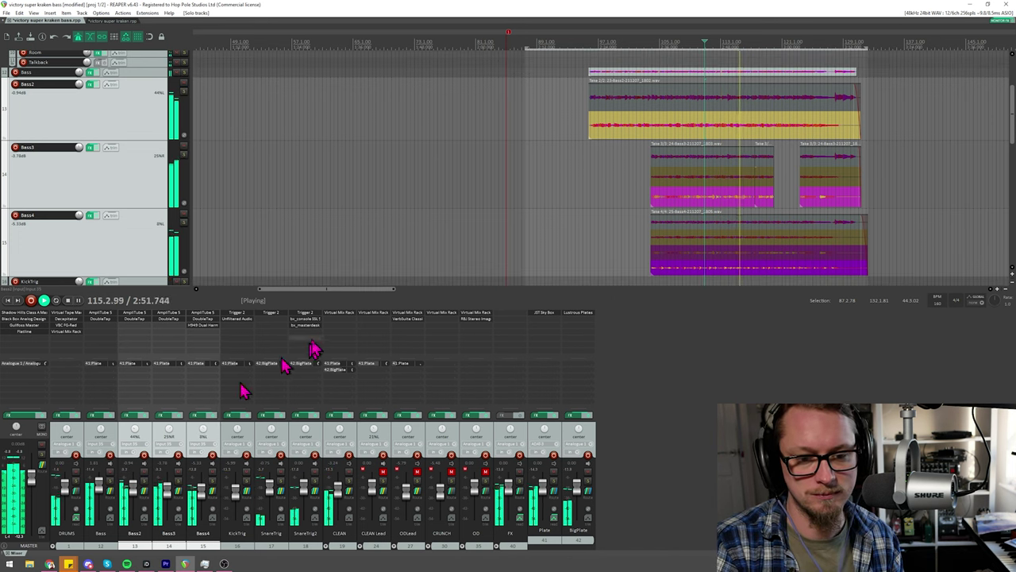
pyautogui.scroll(3, 675, 119)
pyautogui.scroll(-5, 662, 125)
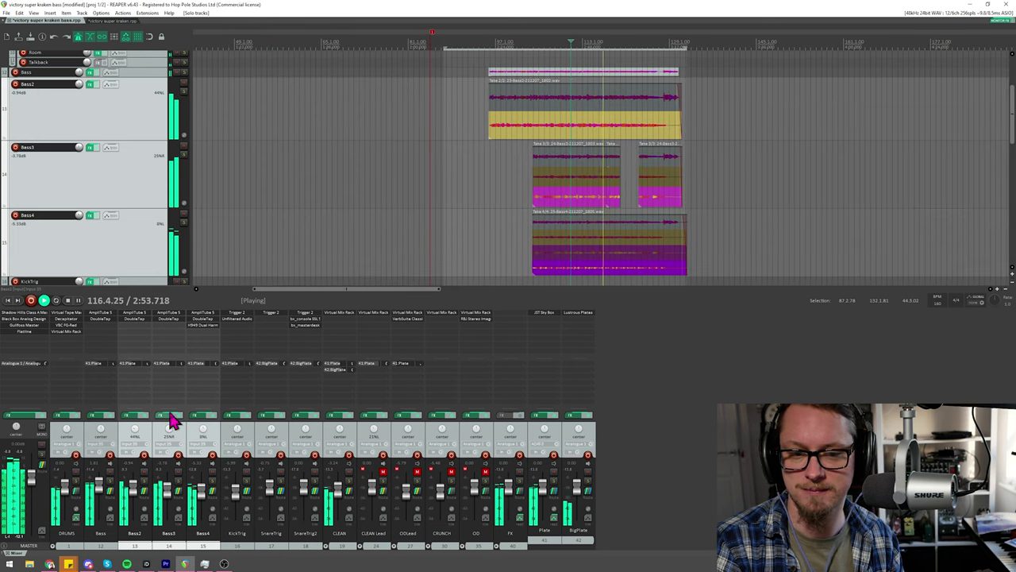
pyautogui.press('space')
# Step: Bypass DoubleTap on Bass2 and Bass3 and play the basses without it
pyautogui.keyDown('shift'); pyautogui.click(127, 318); pyautogui.keyUp('shift')
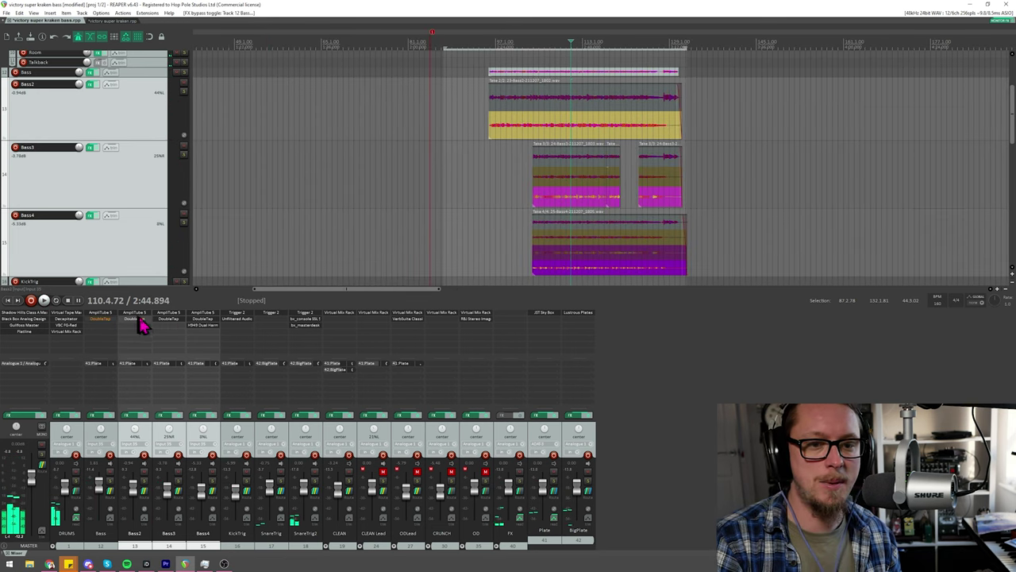
pyautogui.keyDown('shift'); pyautogui.click(168, 318); pyautogui.keyUp('shift')
pyautogui.scroll(2, 483, 113)
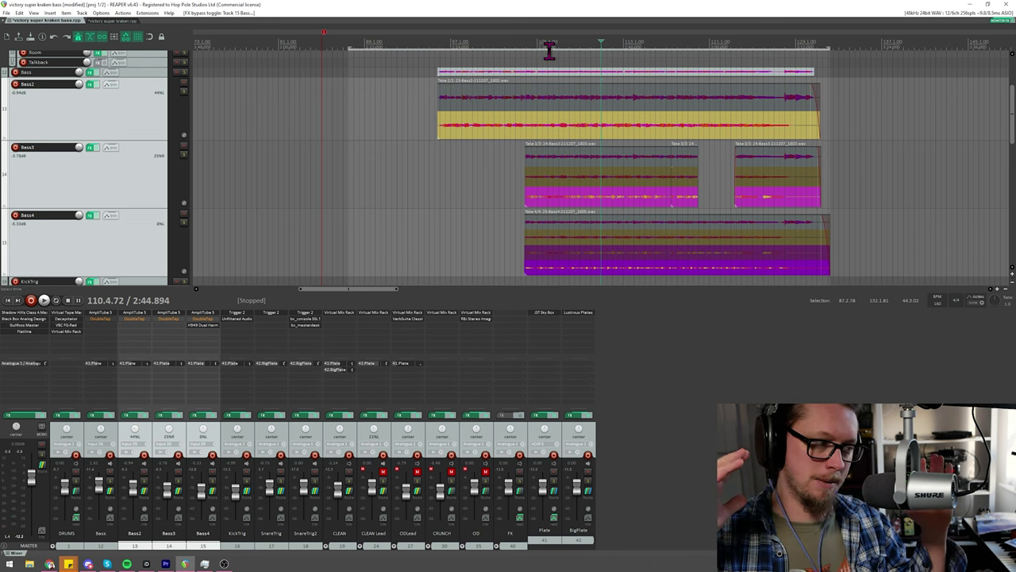
pyautogui.press('space')
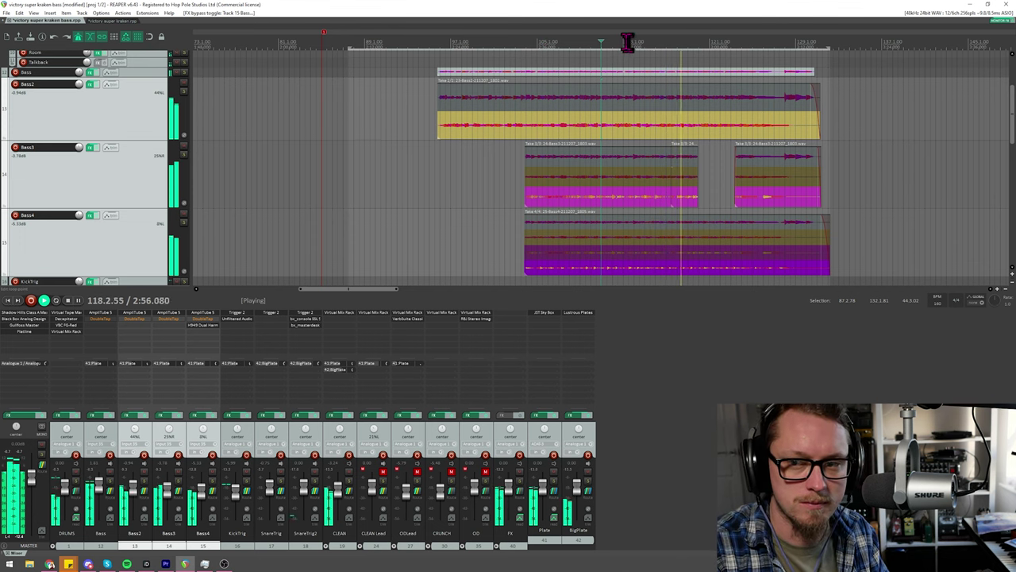
pyautogui.press('space')
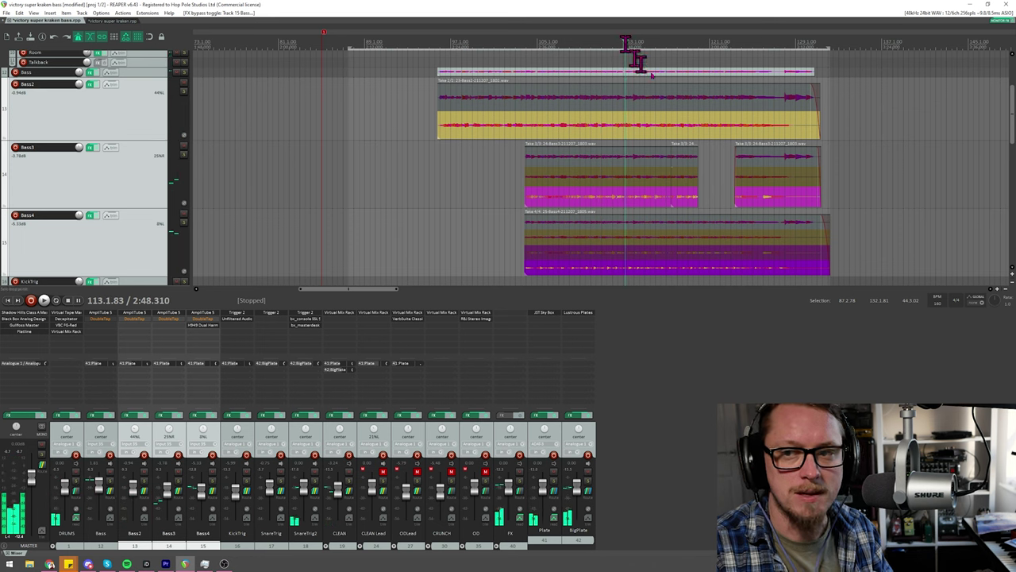
pyautogui.scroll(2, 1013, 119)
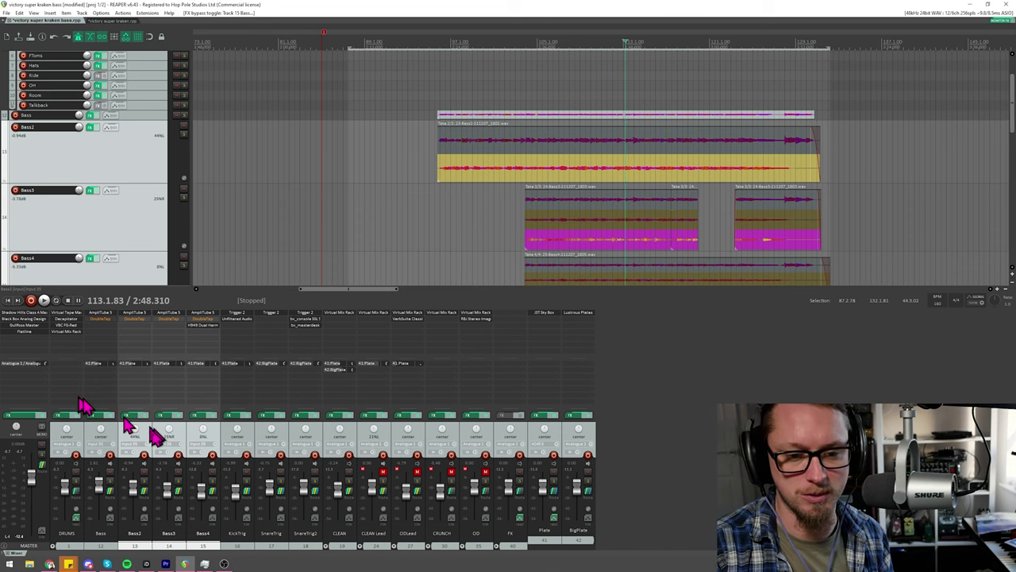
# Step: Solo only the Bass track and review its AmpliTube 5 cabinet and SVX-4B amp head
pyautogui.click(115, 436)
pyautogui.click(109, 481)
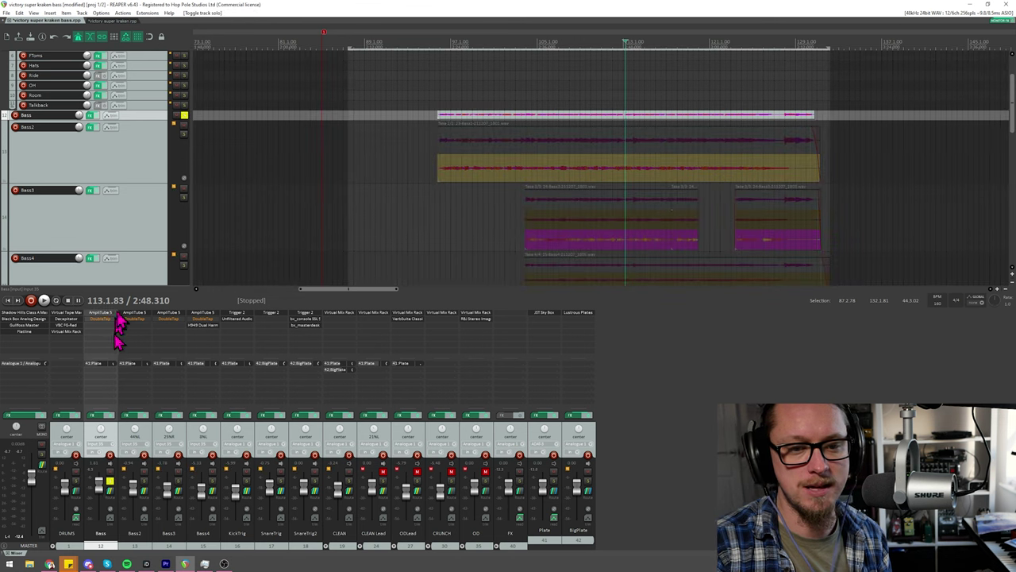
pyautogui.click(115, 324)
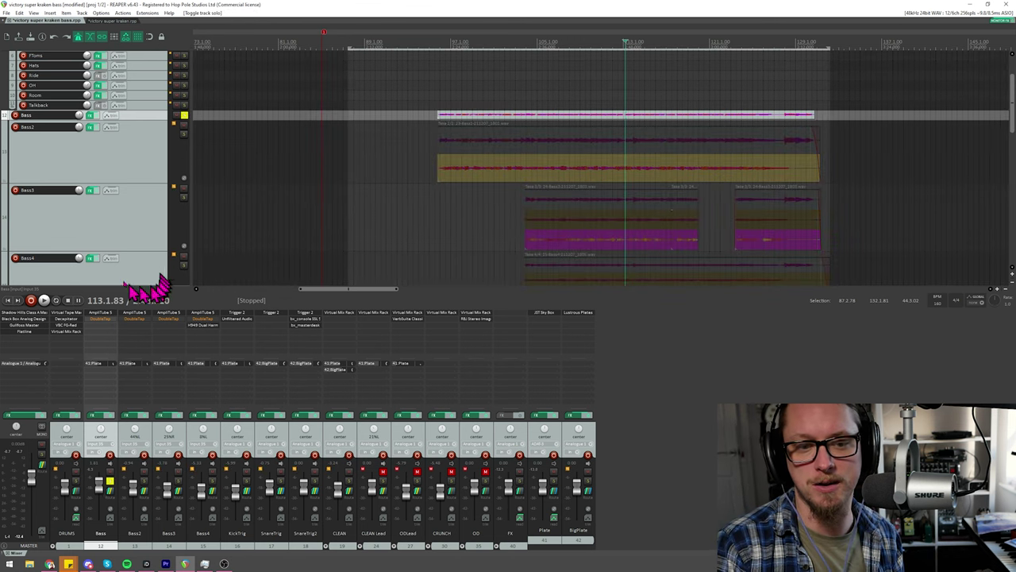
pyautogui.moveTo(251, 27); pyautogui.dragTo(314, 93)
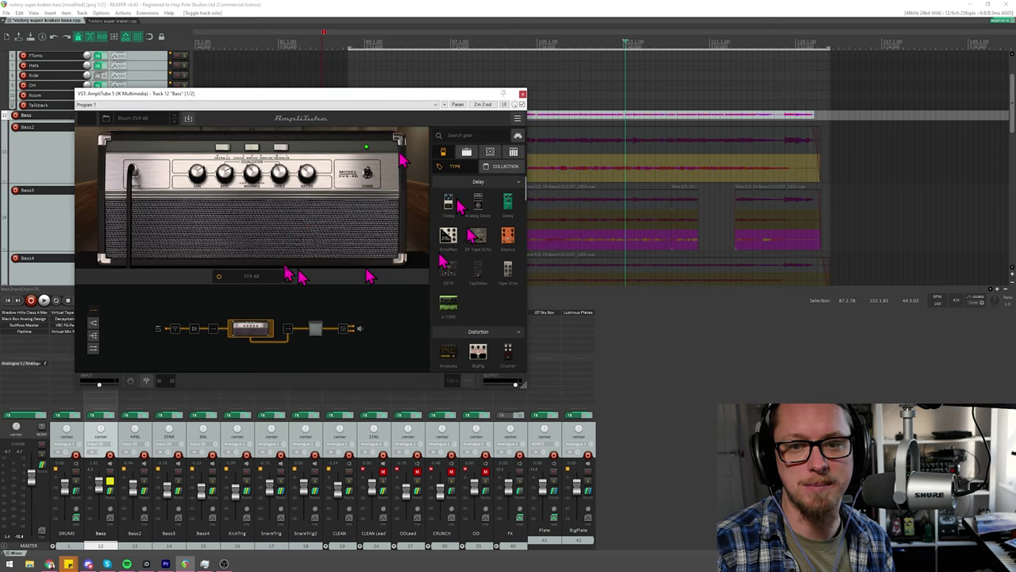
pyautogui.click(316, 332)
pyautogui.click(253, 332)
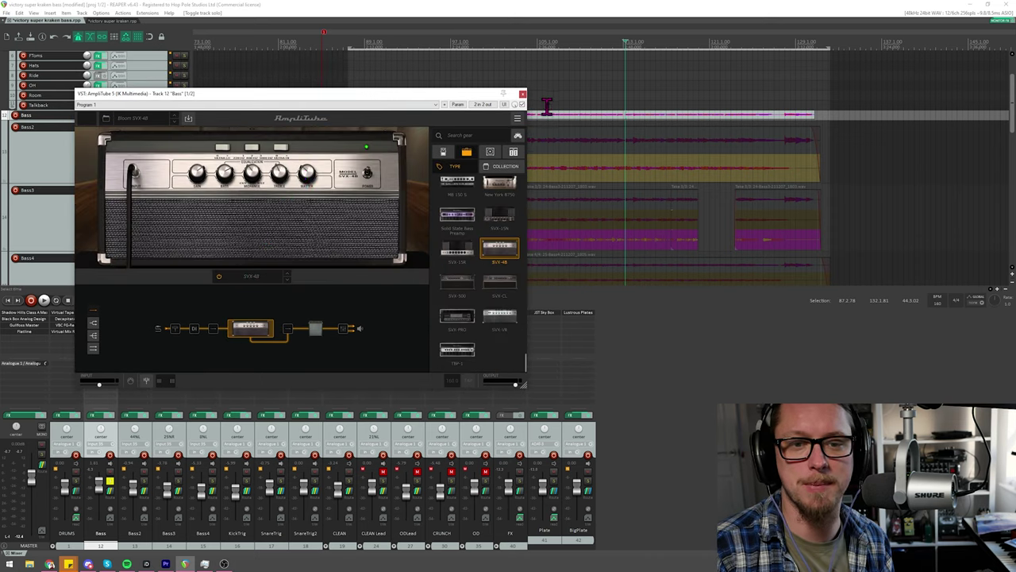
pyautogui.click(522, 93)
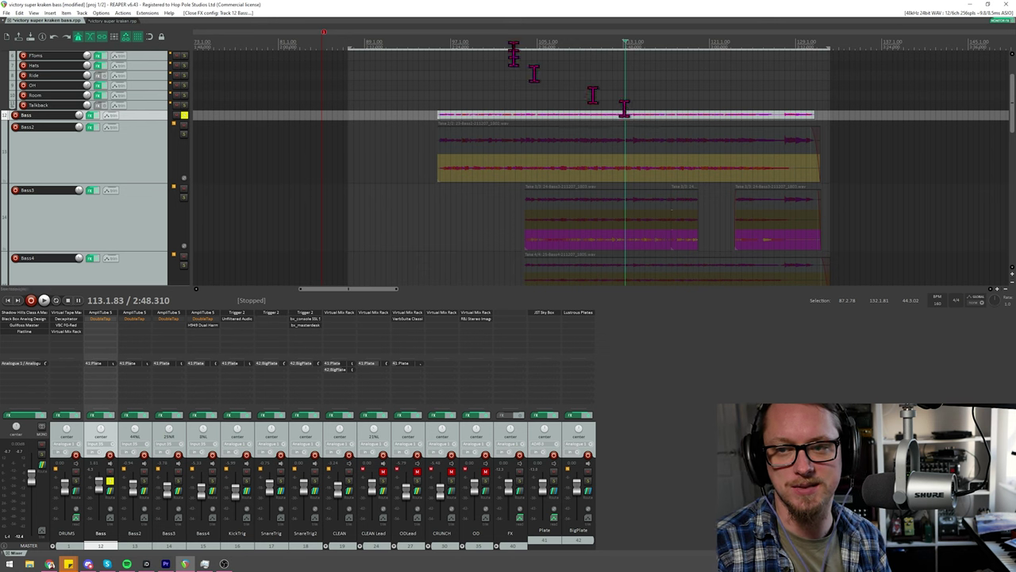
# Step: Play the soloed Bass from earlier in the song while making its lane taller
pyautogui.click(532, 44)
pyautogui.press('space')
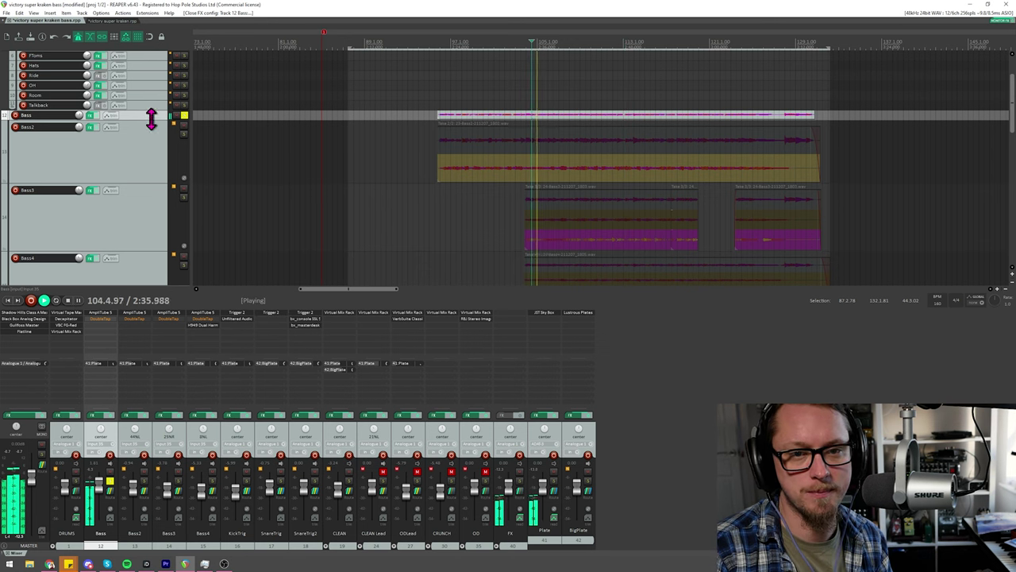
pyautogui.moveTo(151, 123); pyautogui.dragTo(159, 148)
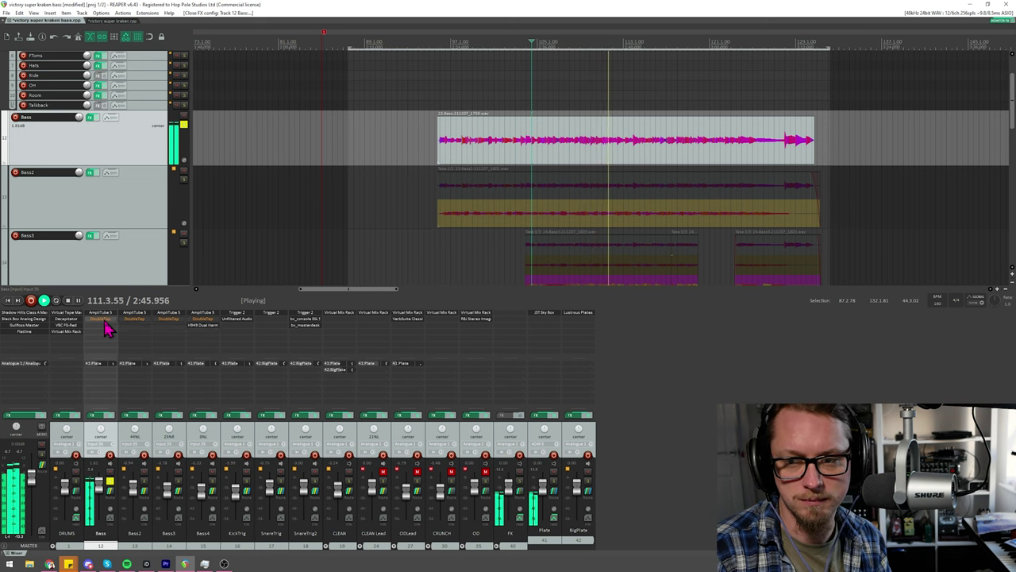
pyautogui.press('space')
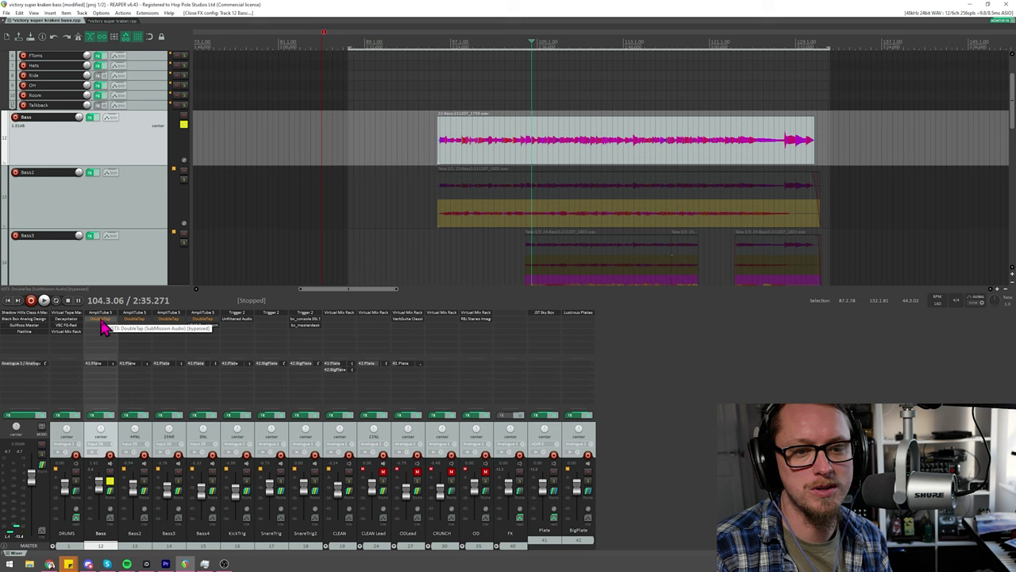
# Step: Re-enable DoubleTap on the Bass track and turn its ALL COMP knob well down
pyautogui.keyDown('shift'); pyautogui.click(100, 326); pyautogui.keyUp('shift')
pyautogui.click(100, 329)
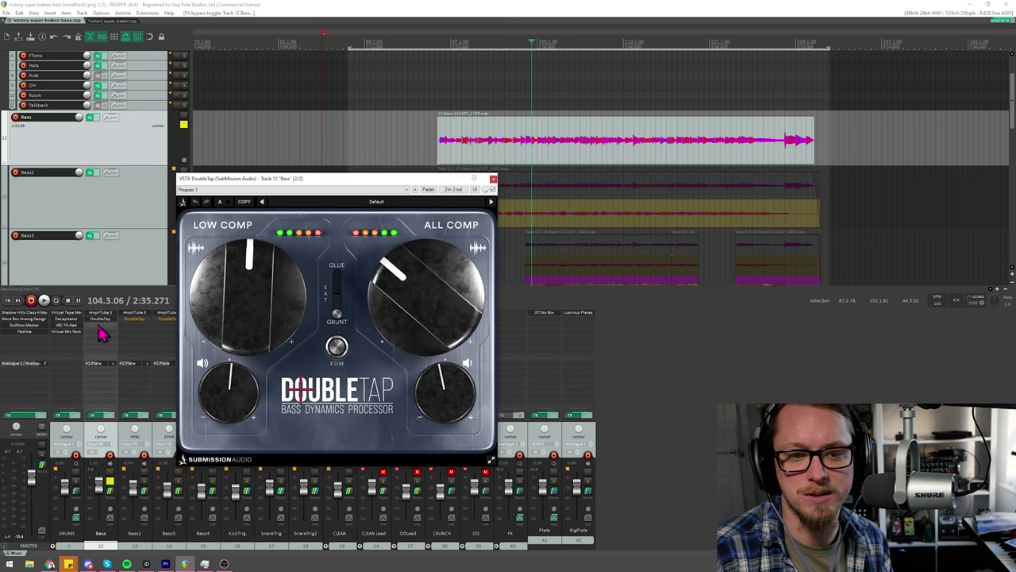
pyautogui.moveTo(261, 185); pyautogui.dragTo(155, 89)
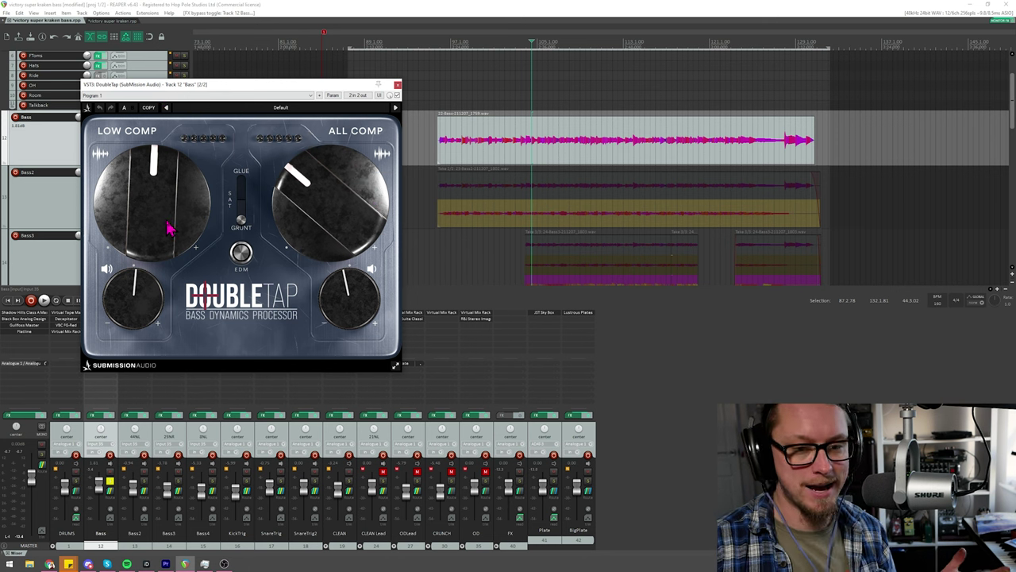
pyautogui.moveTo(168, 227)
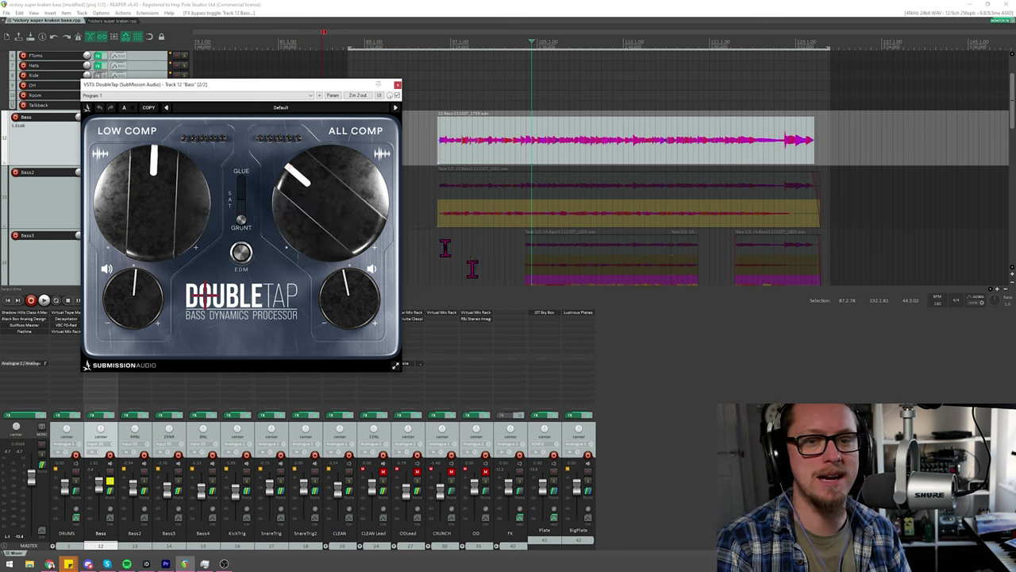
pyautogui.moveTo(315, 209)
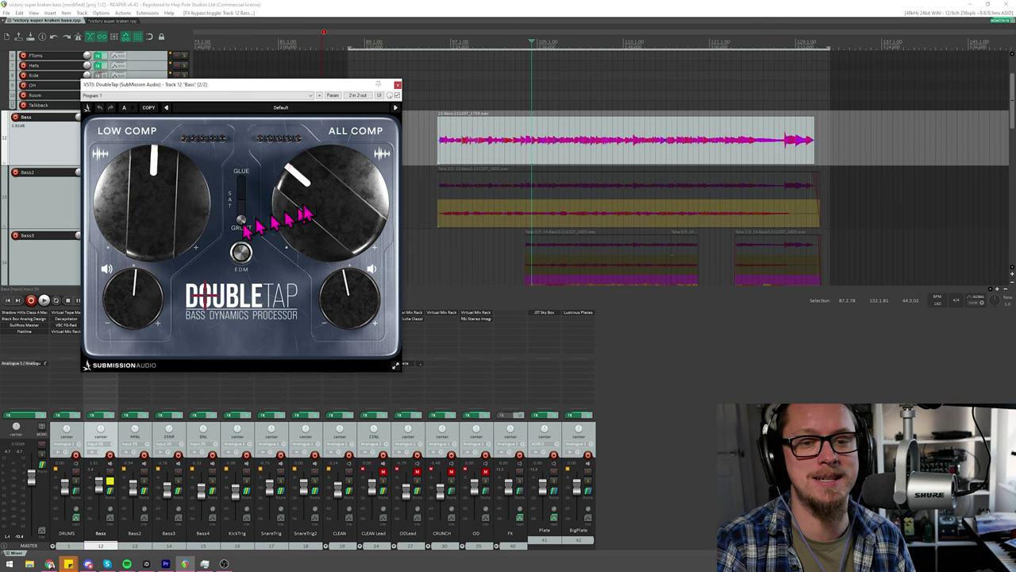
pyautogui.moveTo(251, 231)
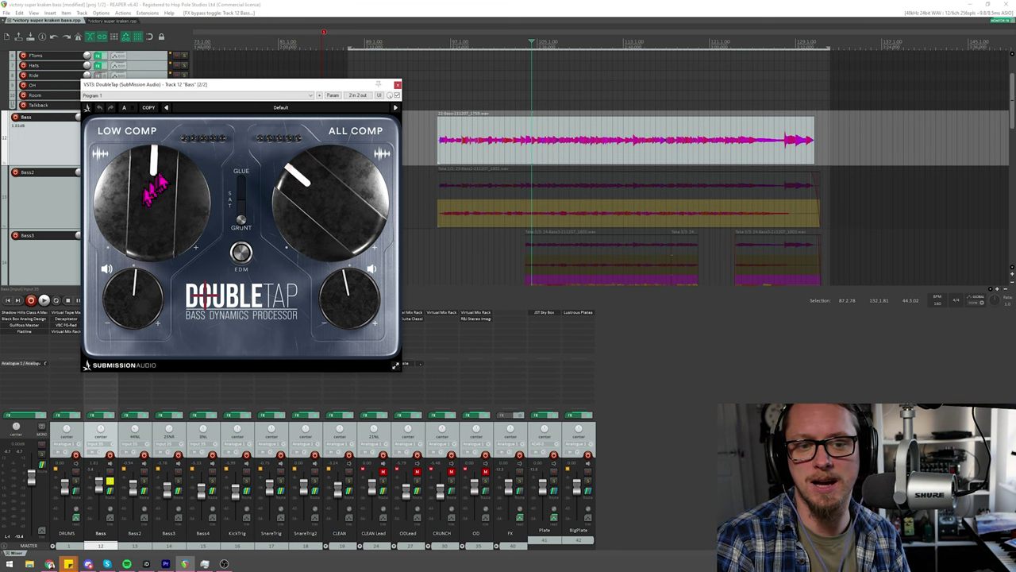
pyautogui.moveTo(329, 182); pyautogui.dragTo(306, 216)
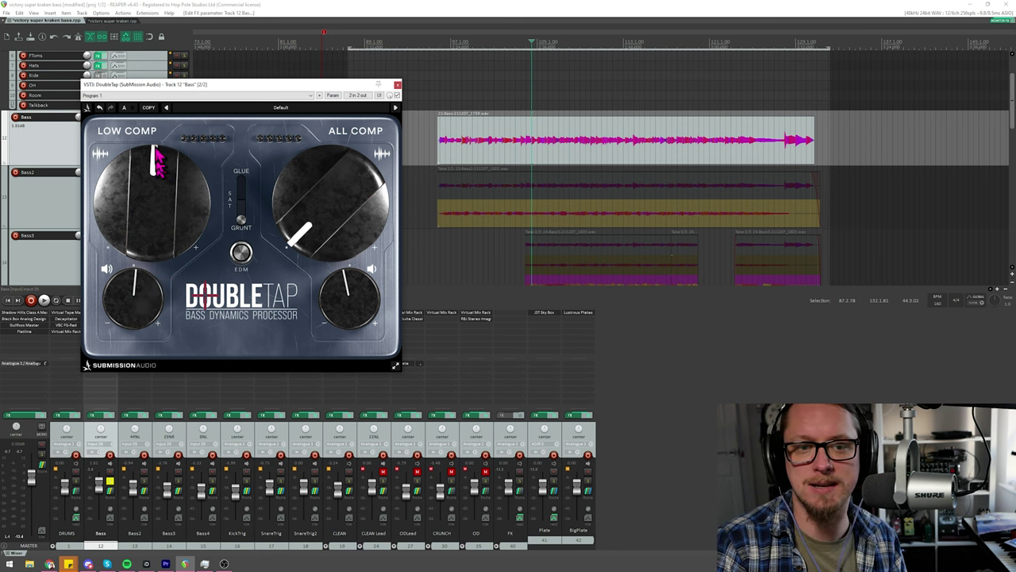
# Step: Listen to the Bass with the adjusted DoubleTap, then replay with DoubleTap bypassed
pyautogui.press('space')
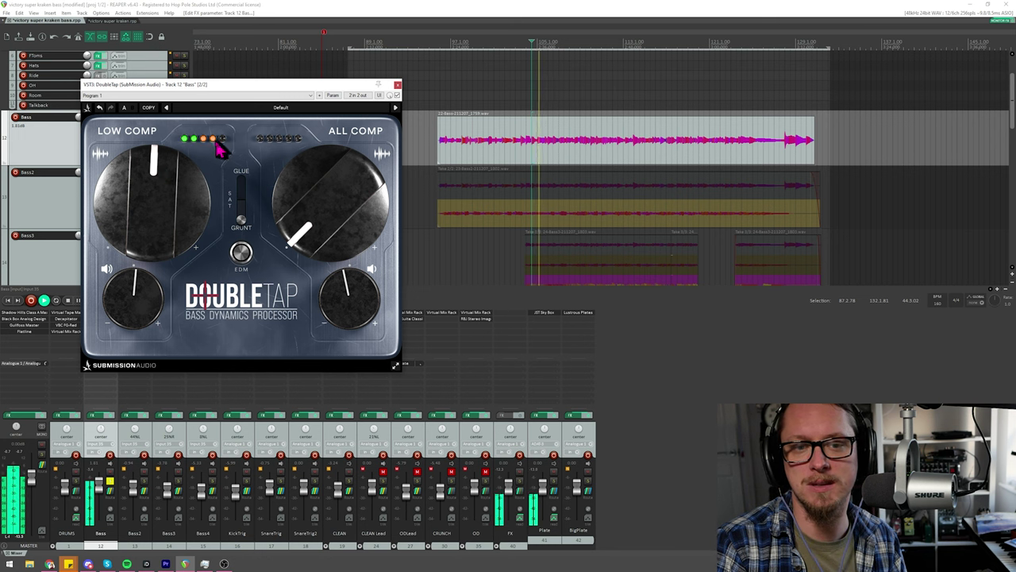
pyautogui.moveTo(228, 148)
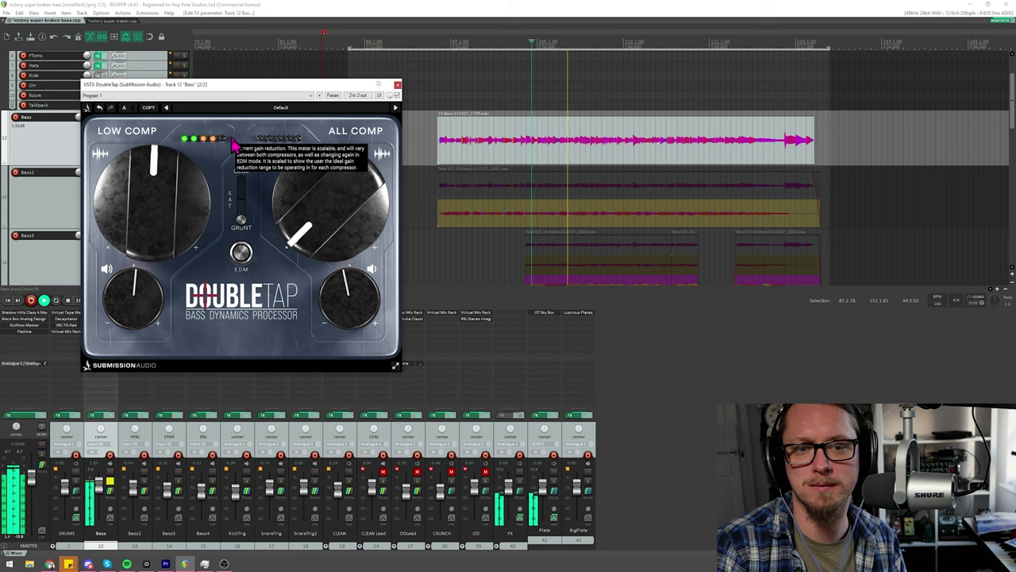
pyautogui.moveTo(150, 197)
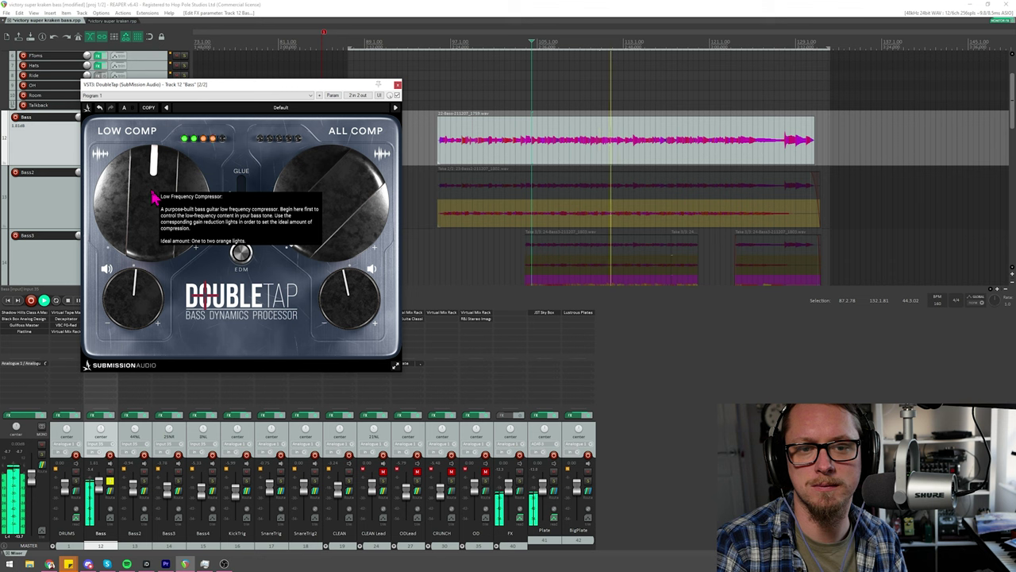
pyautogui.press('space')
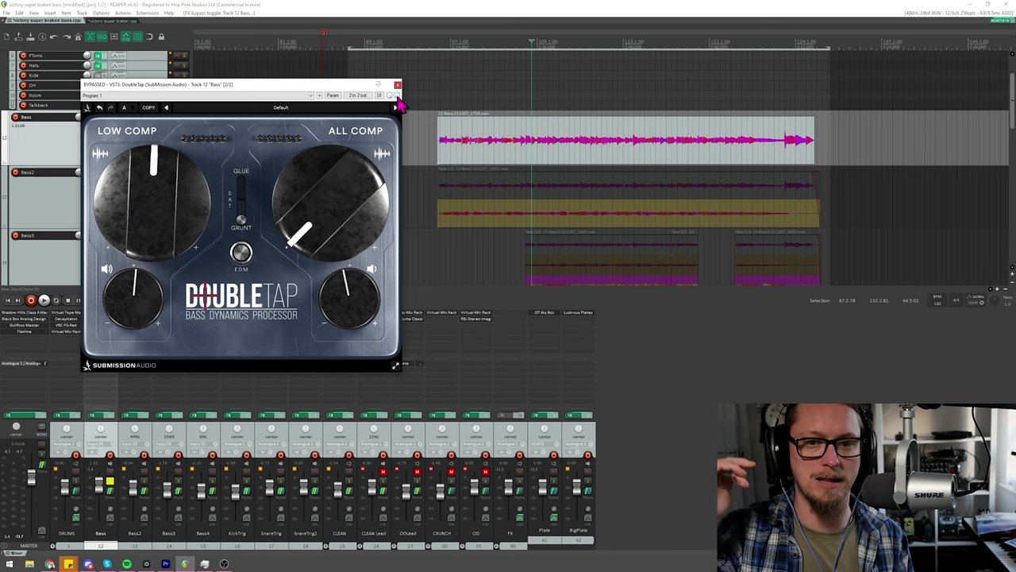
pyautogui.press('space')
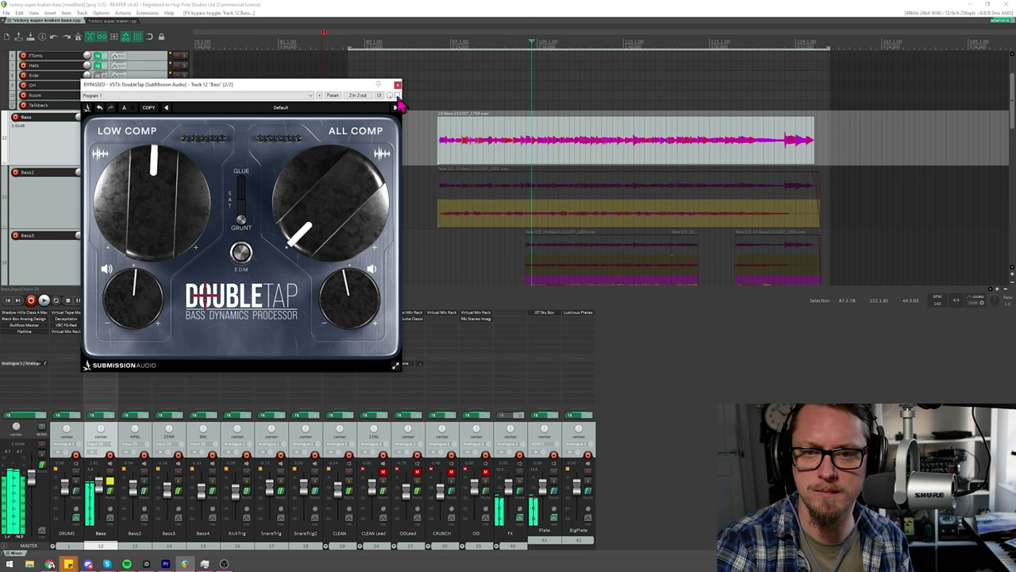
# Step: Re-enable DoubleTap on Bass and audition the mix with ALL COMP raised
pyautogui.click(397, 97)
pyautogui.press('space')
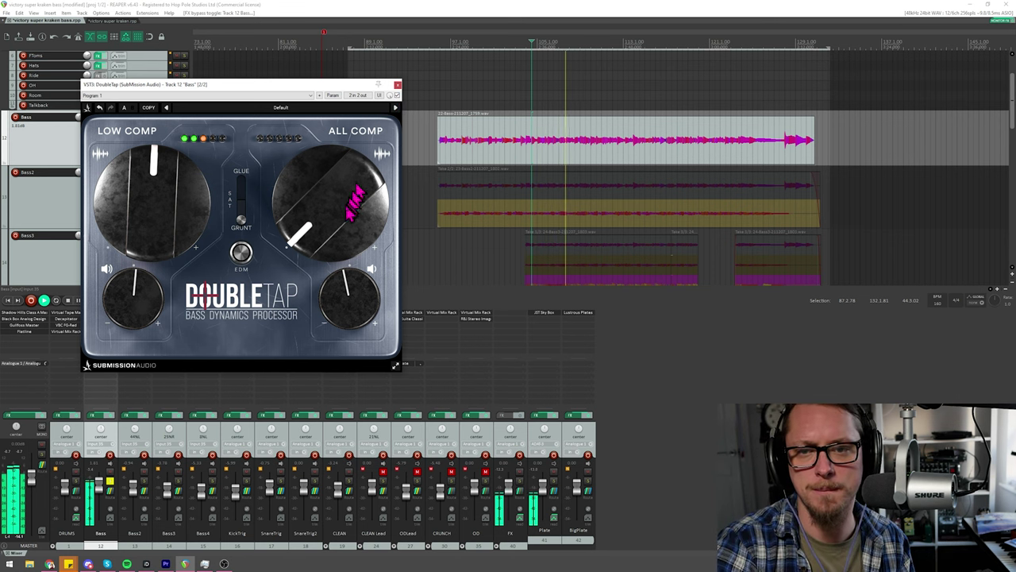
pyautogui.press('space')
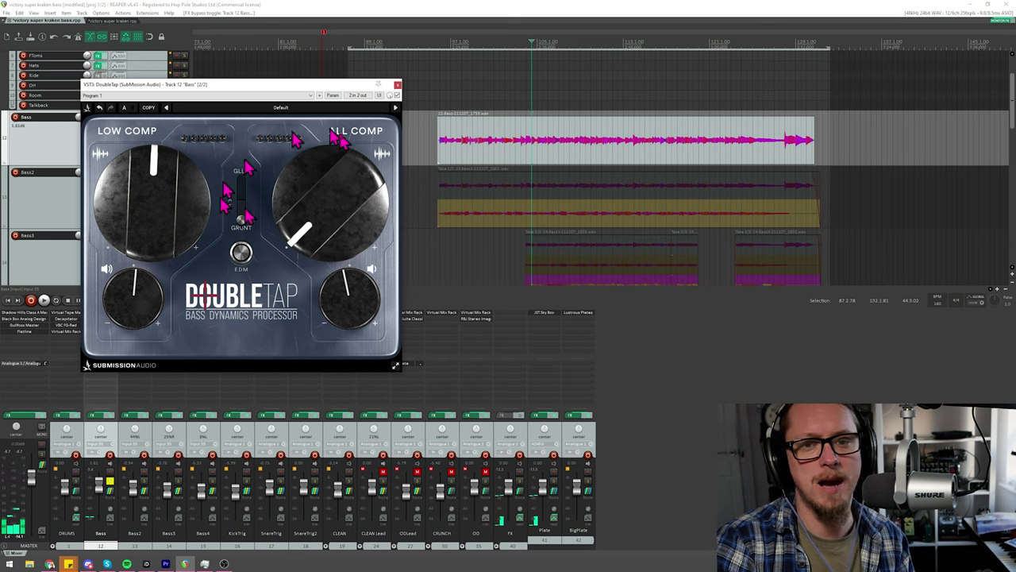
pyautogui.moveTo(327, 232); pyautogui.dragTo(328, 198)
pyautogui.press('space')
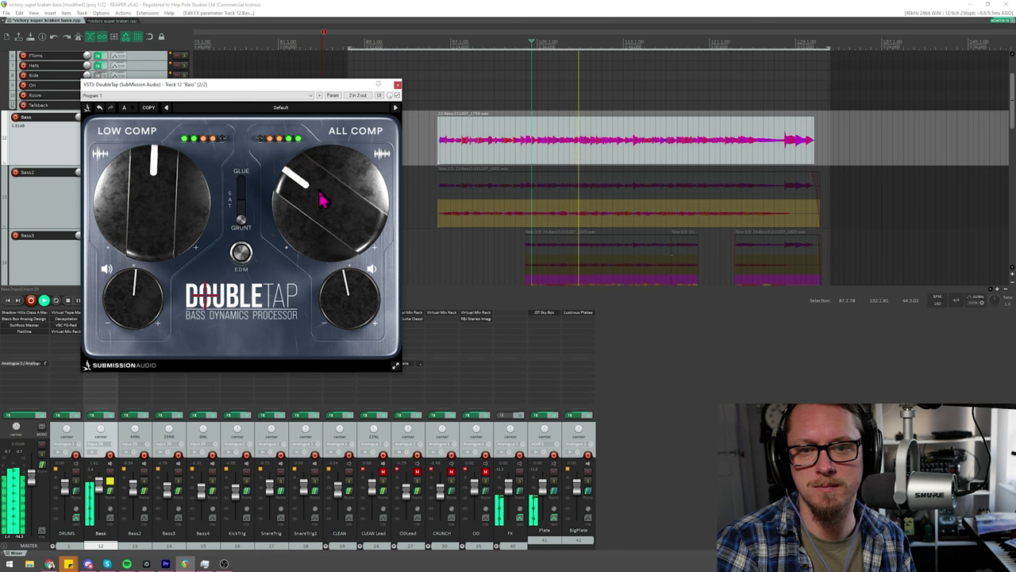
pyautogui.moveTo(324, 200)
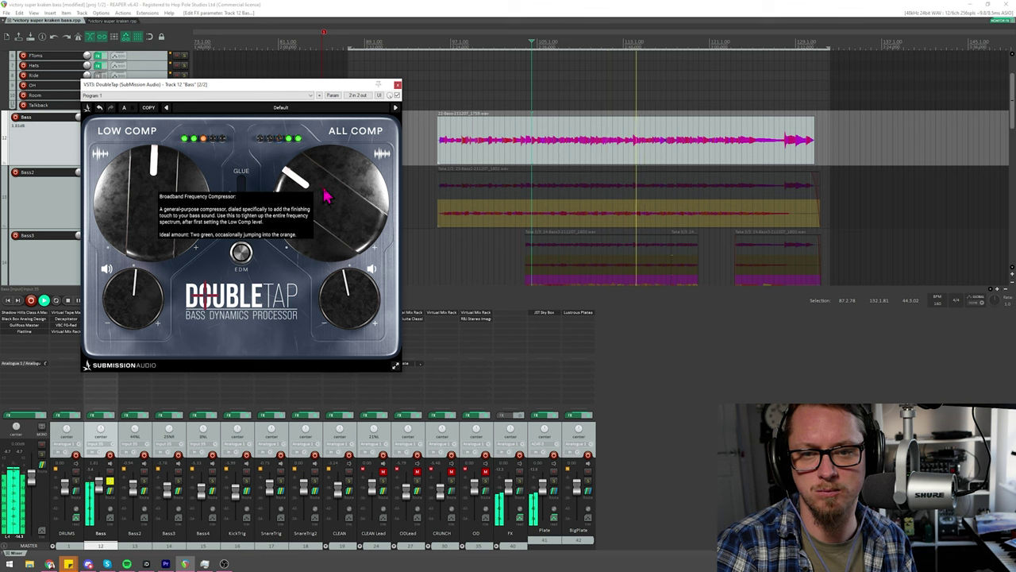
pyautogui.press('space')
pyautogui.moveTo(278, 143)
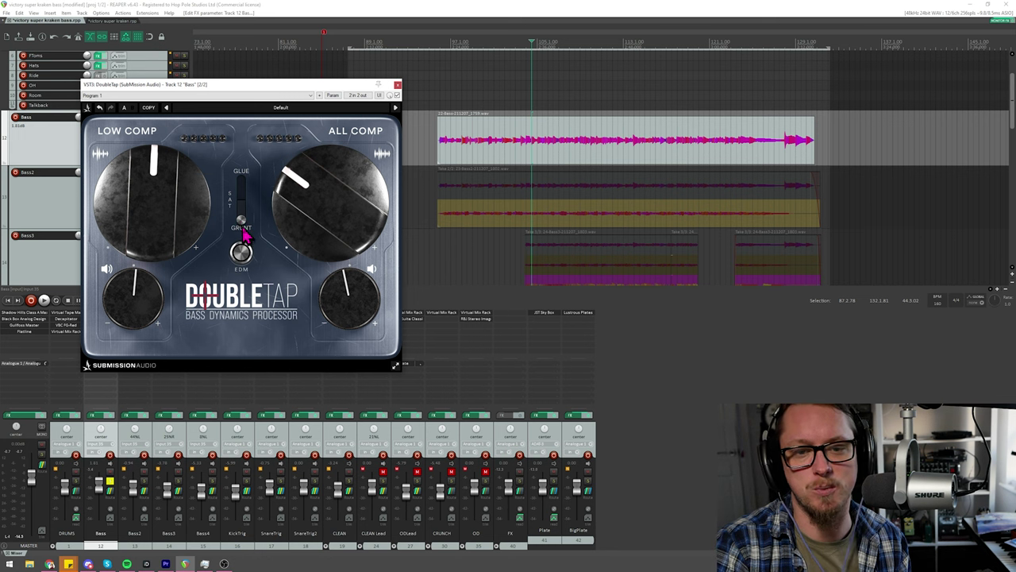
# Step: Audition the Bass DoubleTap saturation switched between Glue, off and Grunt during playback
pyautogui.moveTo(244, 226); pyautogui.dragTo(246, 178)
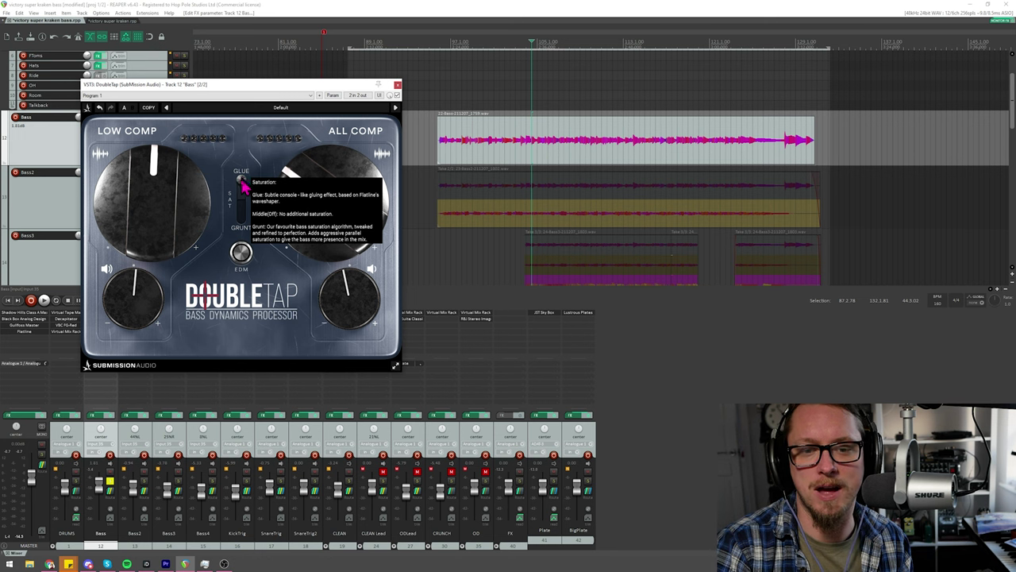
pyautogui.moveTo(243, 184); pyautogui.dragTo(246, 199)
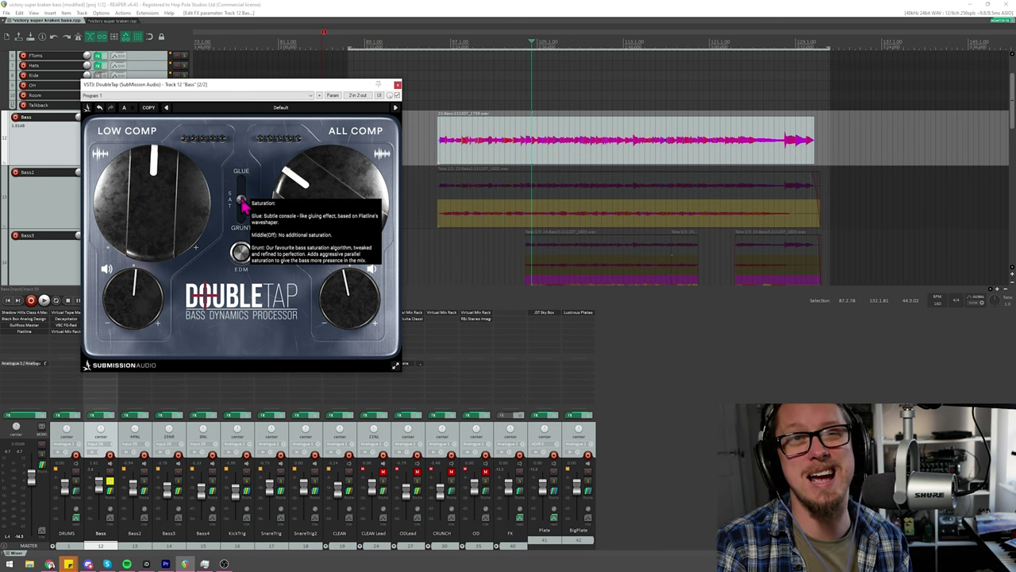
pyautogui.press('space')
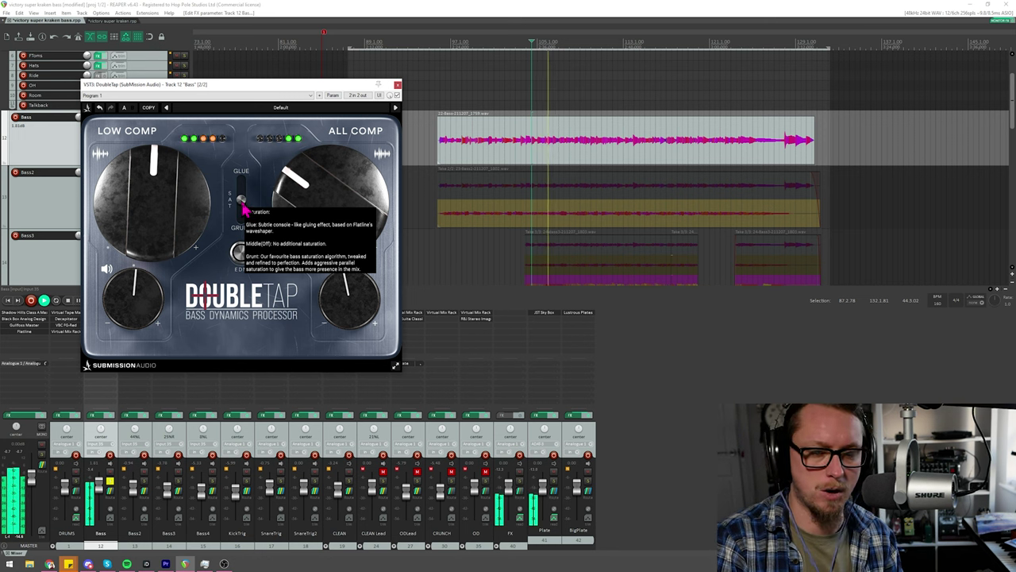
pyautogui.moveTo(242, 205); pyautogui.dragTo(247, 176)
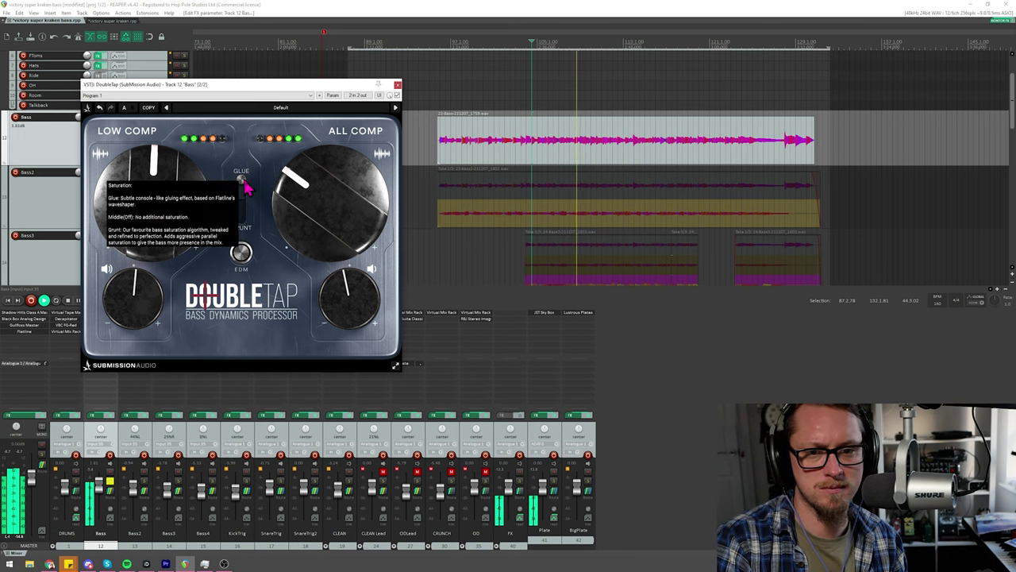
pyautogui.moveTo(246, 185); pyautogui.dragTo(248, 230)
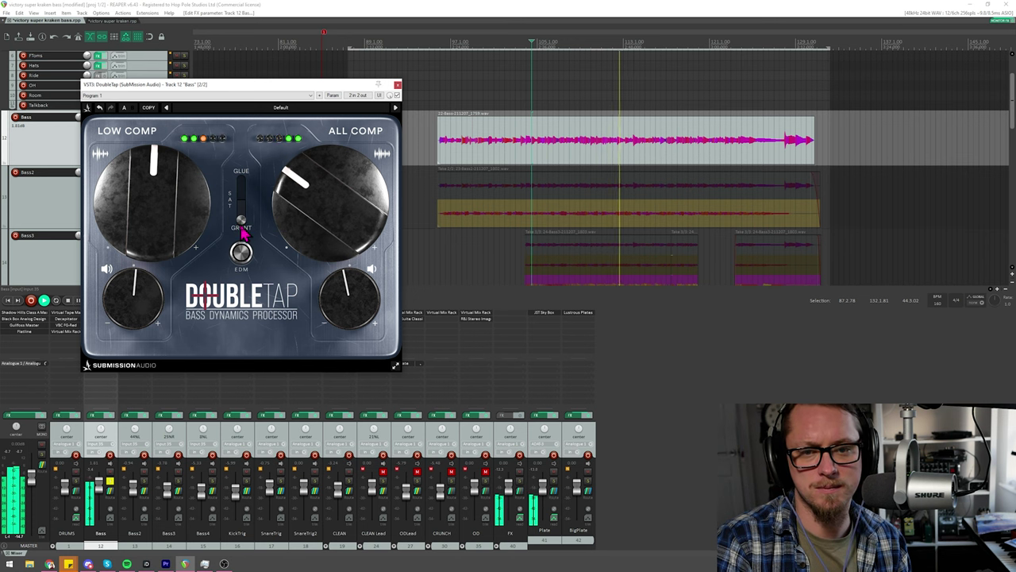
pyautogui.moveTo(244, 230)
pyautogui.mouseDown()
pyautogui.moveTo(246, 209)
pyautogui.moveTo(246, 230)
pyautogui.mouseUp()
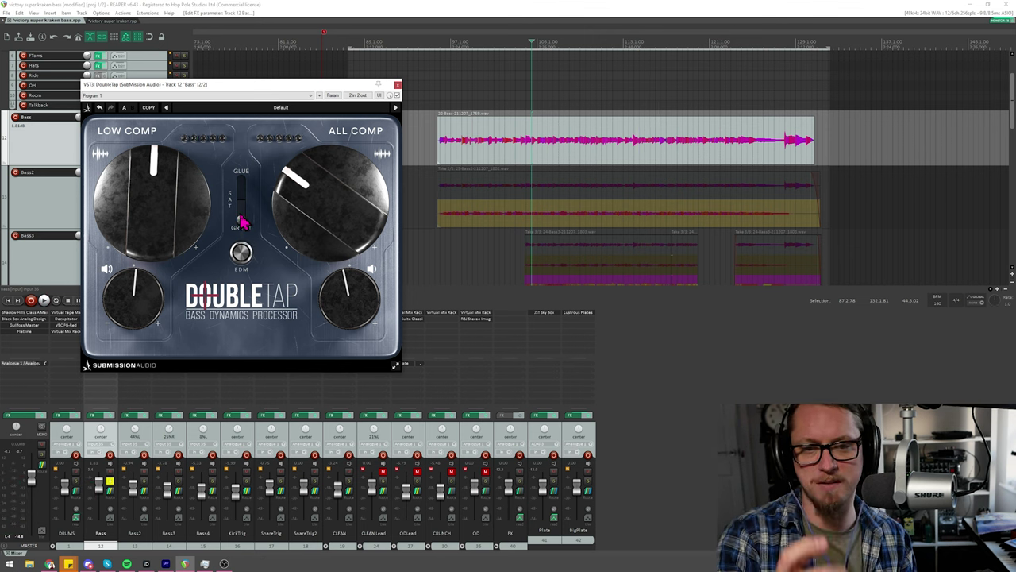
pyautogui.moveTo(241, 258)
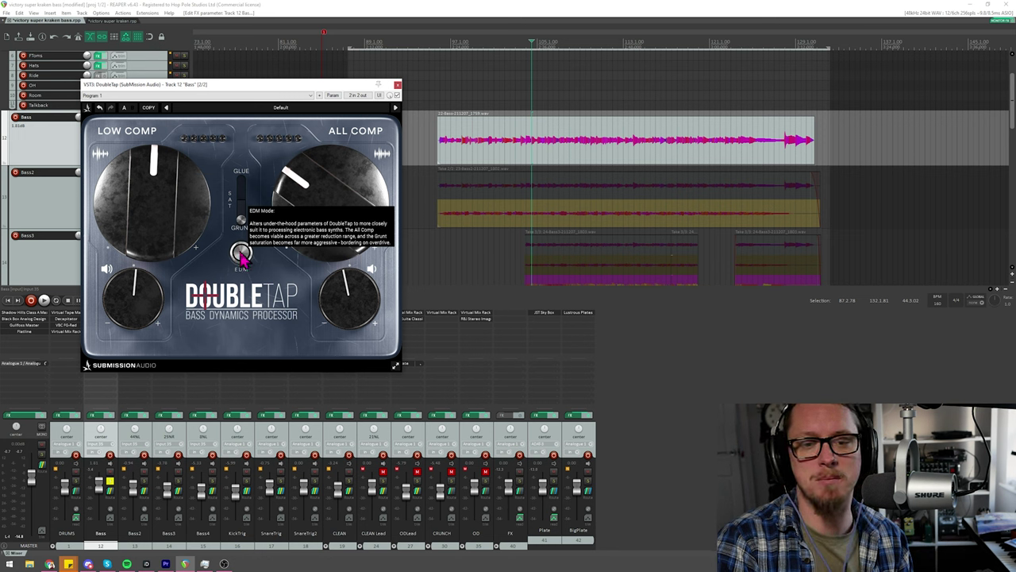
# Step: Trial DoubleTap's EDM mode on Bass during playback, switch it off, and solo Bass2
pyautogui.click(240, 253)
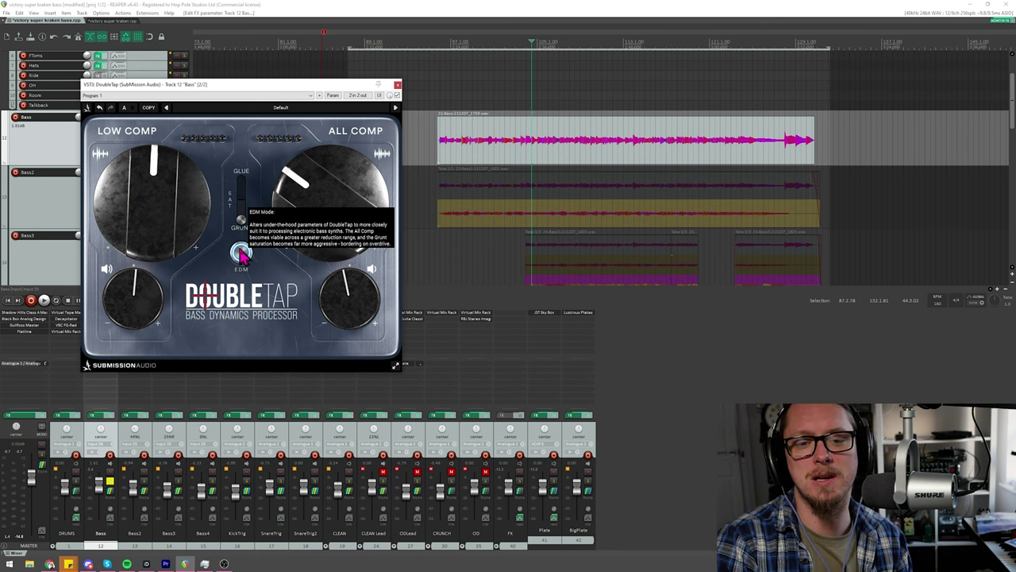
pyautogui.press('space')
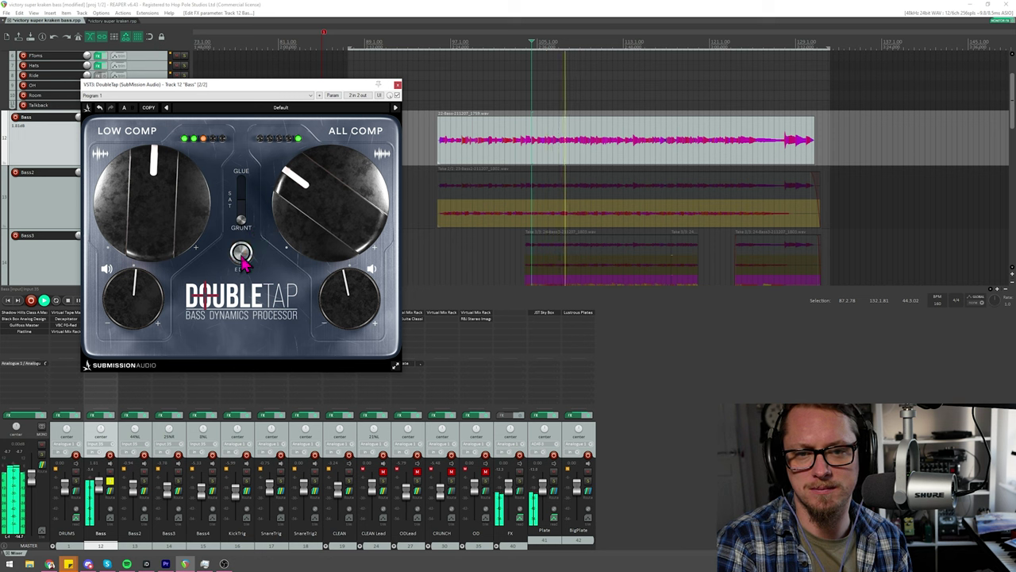
pyautogui.click(241, 254)
pyautogui.press('space')
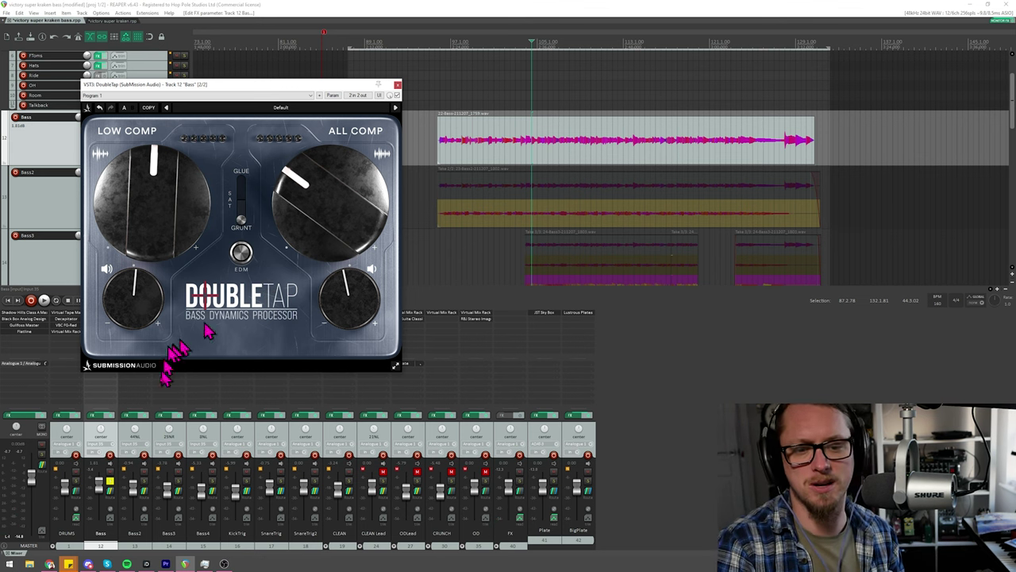
pyautogui.click(144, 481)
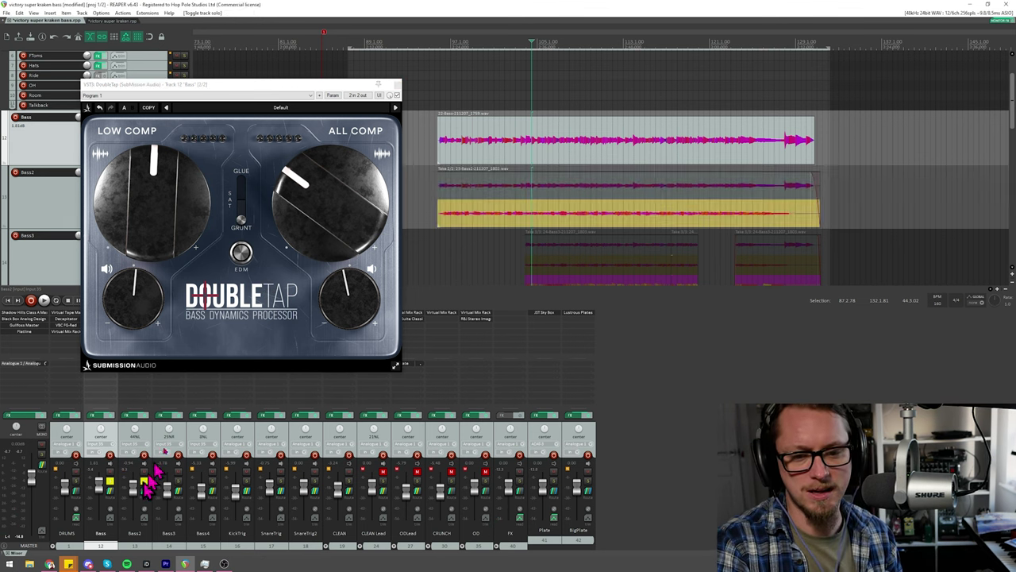
# Step: Close Bass's DoubleTap window, then review Bass2's DoubleTap settings during playback and close it
pyautogui.click(396, 83)
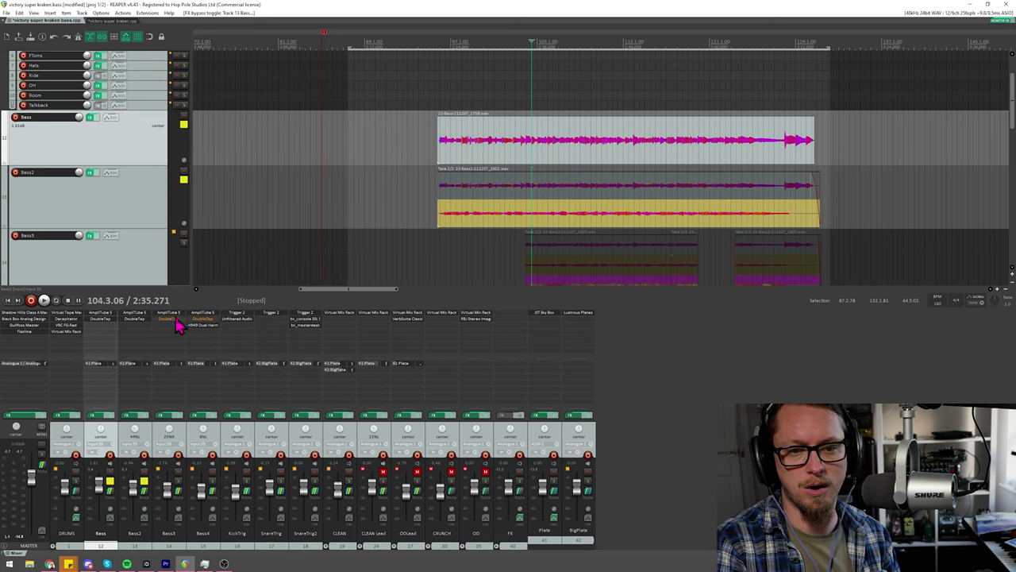
pyautogui.click(135, 322)
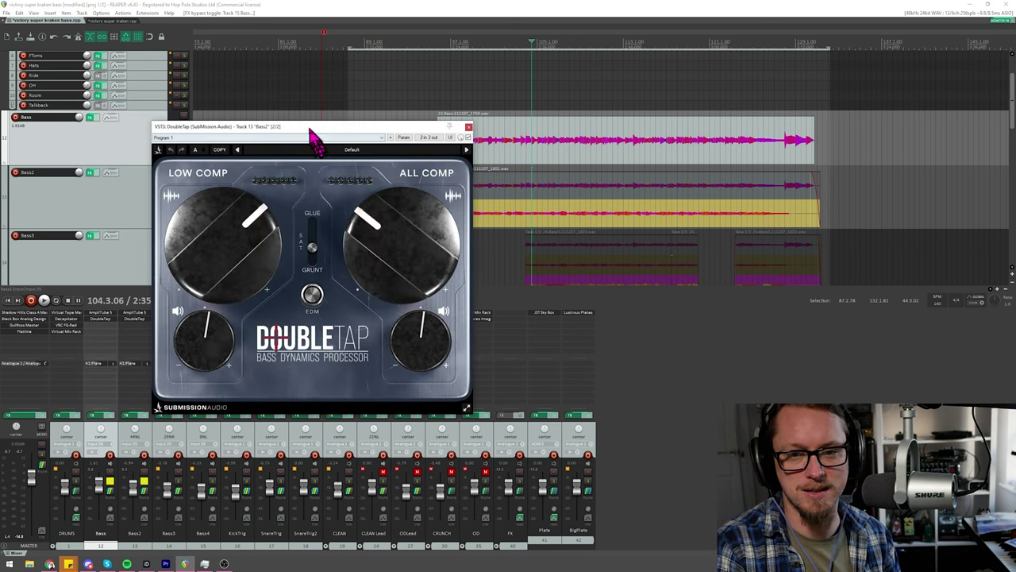
pyautogui.moveTo(311, 128); pyautogui.dragTo(263, 109)
pyautogui.click(111, 483)
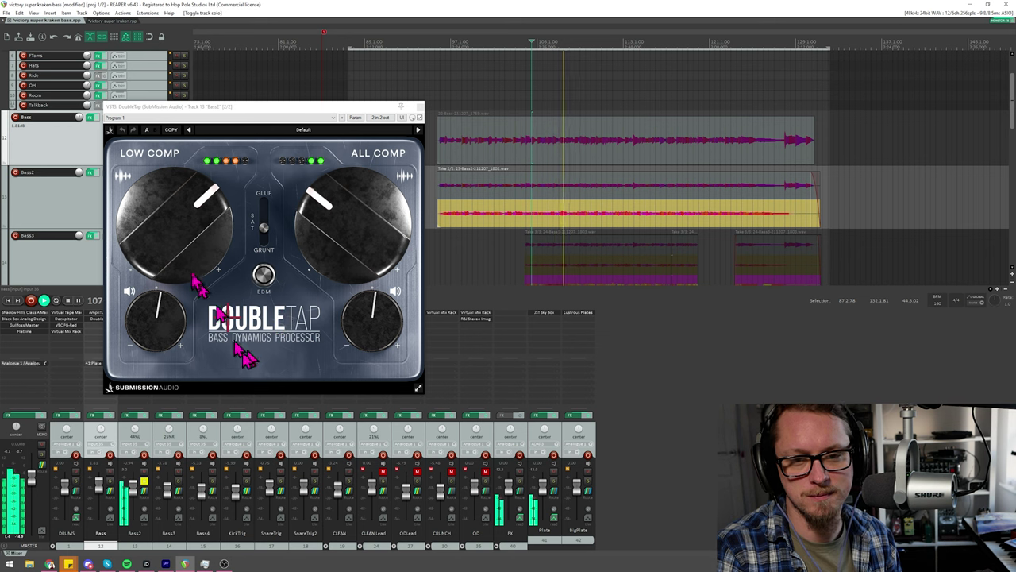
pyautogui.press('space')
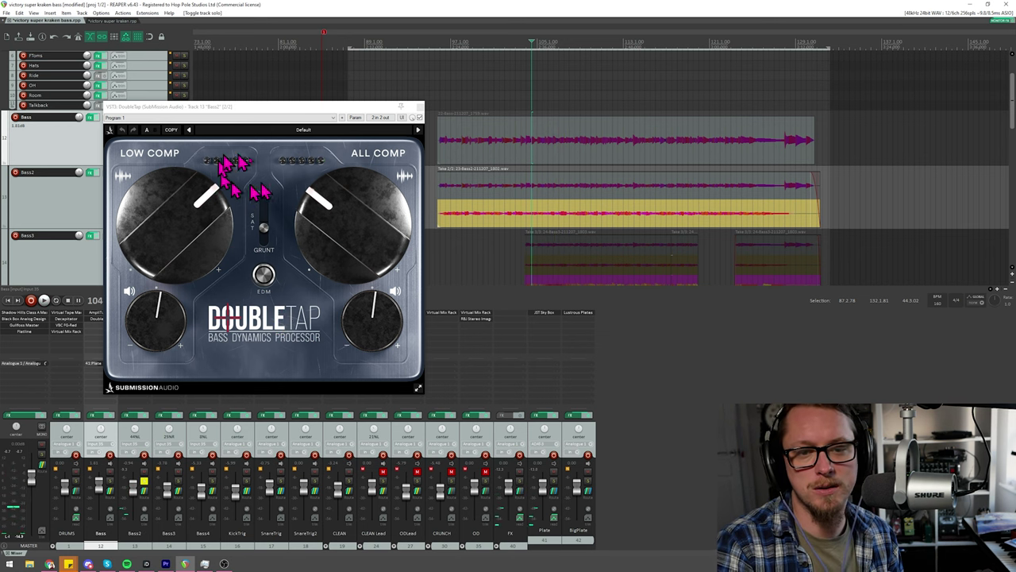
pyautogui.moveTo(236, 222)
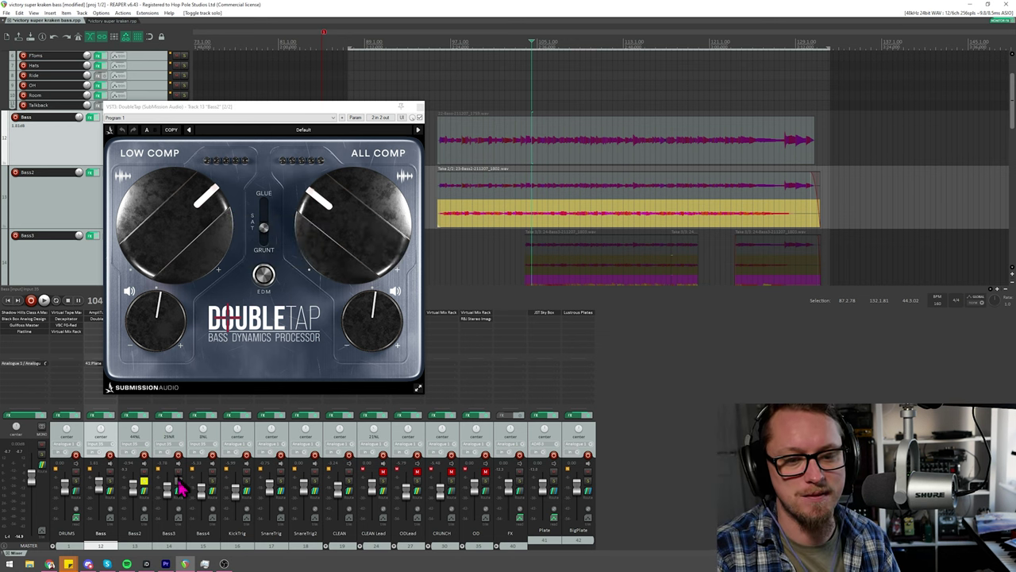
pyautogui.click(420, 106)
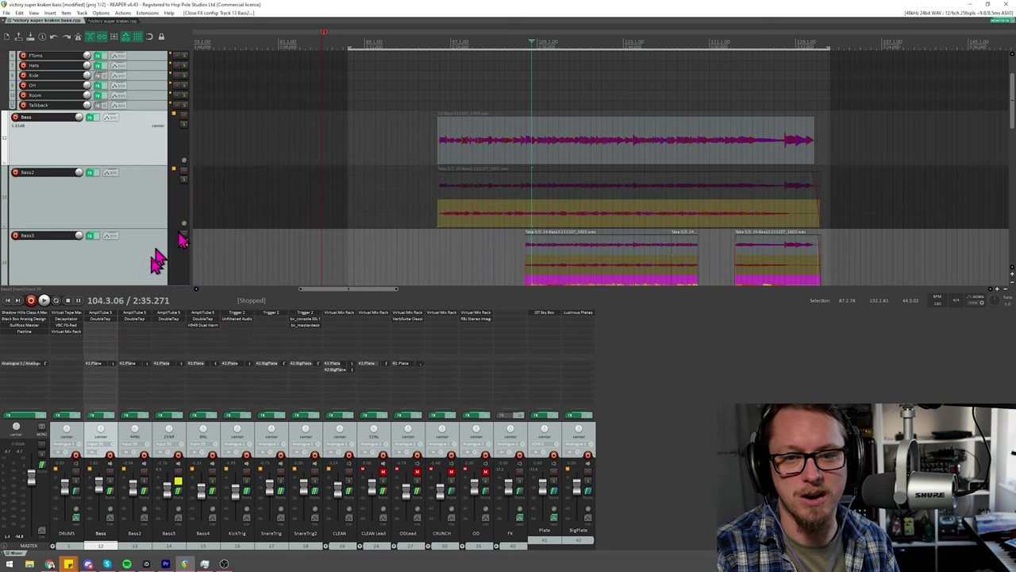
# Step: Play the mix, open Bass3's DoubleTap, and shift its saturation toward Glue
pyautogui.press('space')
pyautogui.click(165, 321)
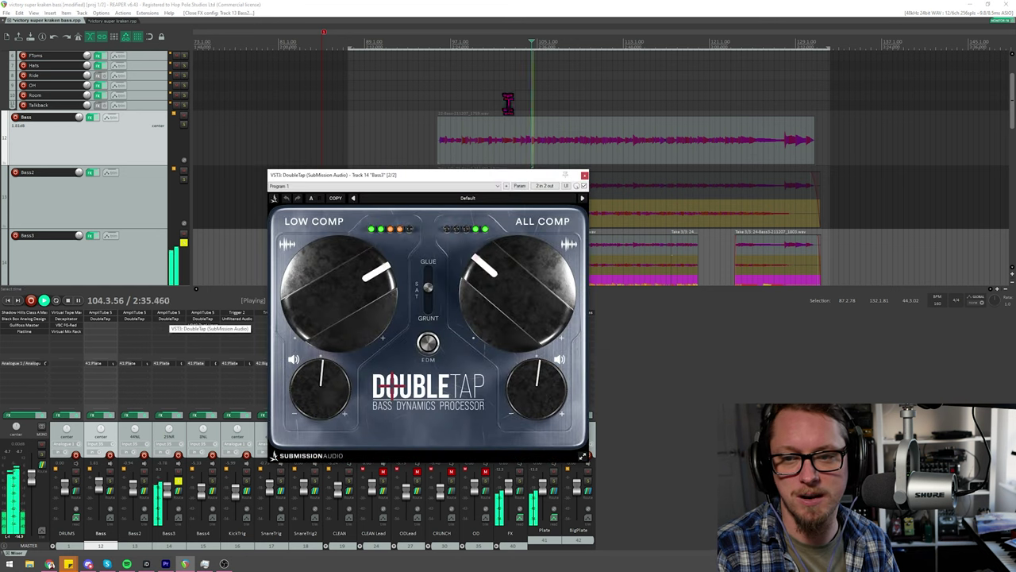
pyautogui.moveTo(452, 175); pyautogui.dragTo(323, 135)
pyautogui.moveTo(301, 242); pyautogui.dragTo(306, 211)
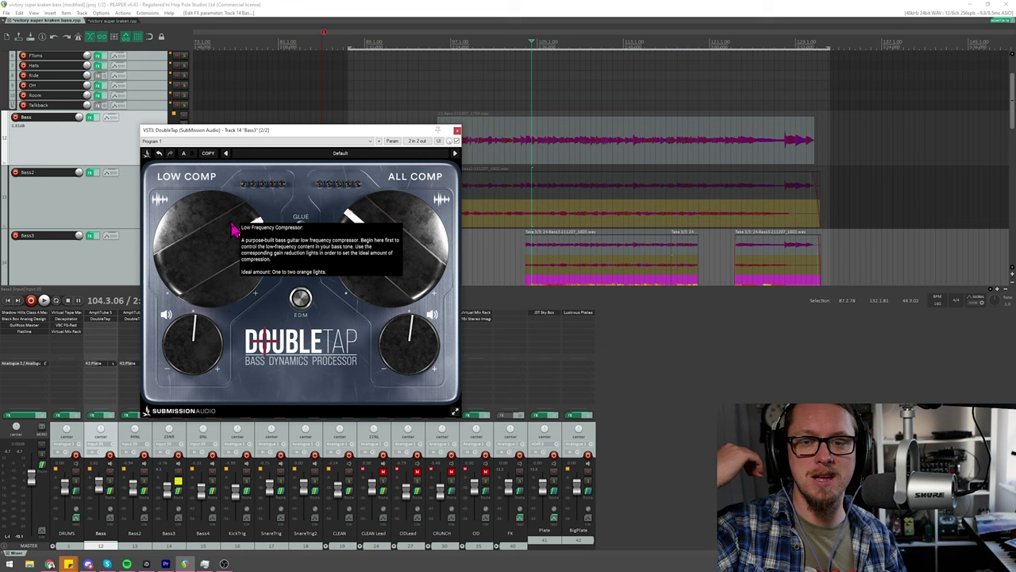
# Step: Solo Bass4 instead of Bass3 and audition it with its DoubleTap window, then close it
pyautogui.click(457, 129)
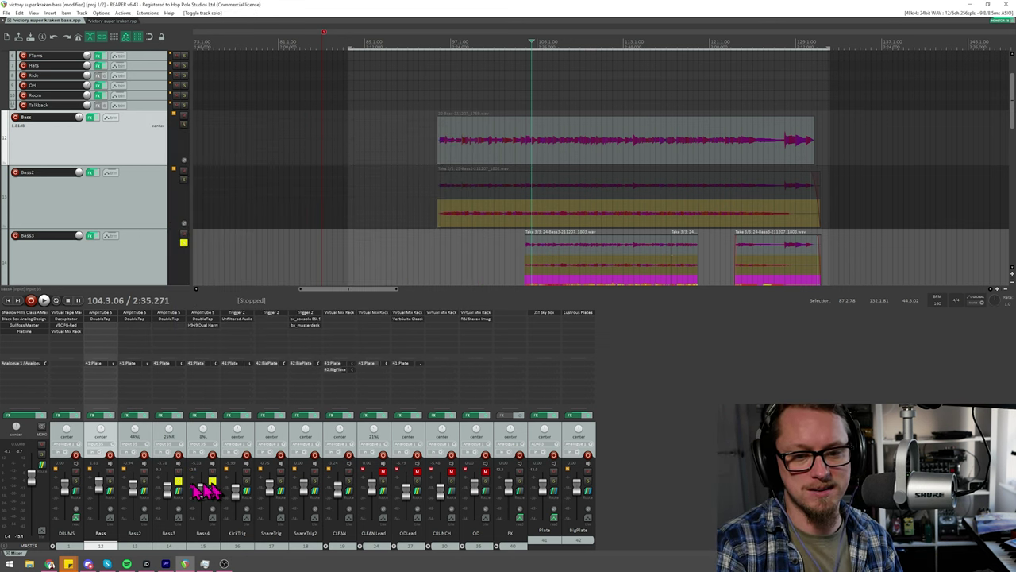
pyautogui.click(178, 481)
pyautogui.press('space')
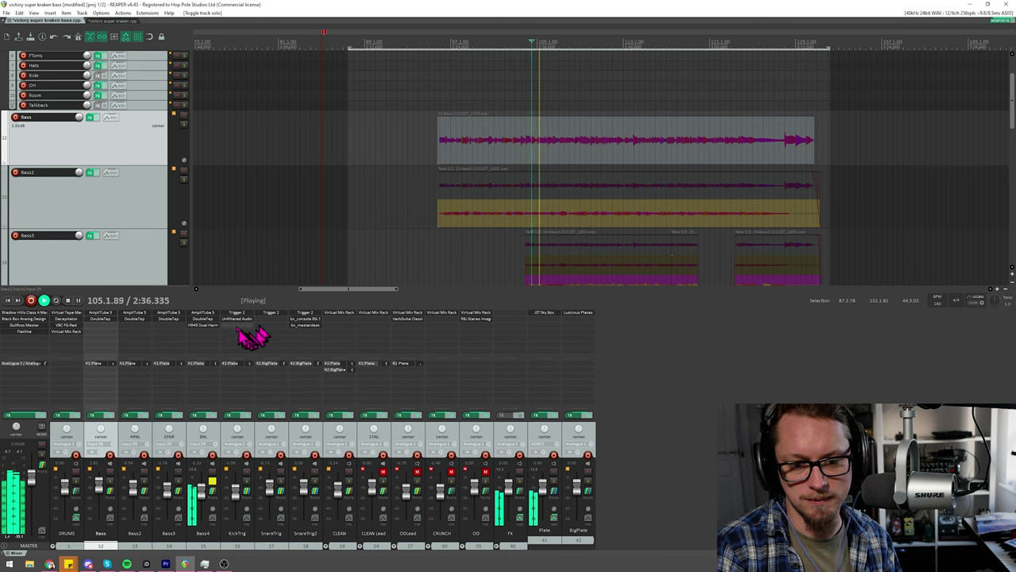
pyautogui.click(208, 321)
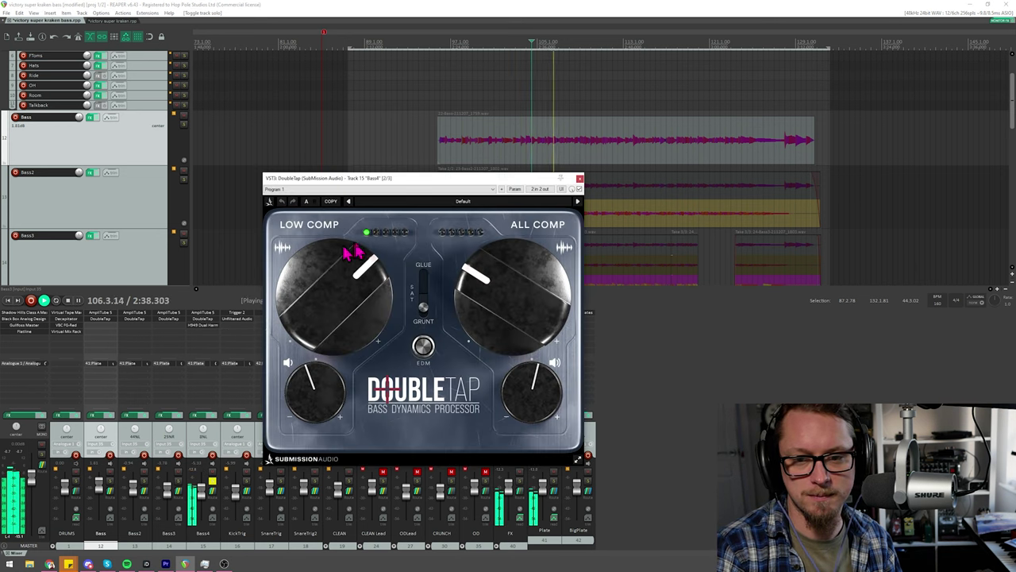
pyautogui.press('space')
pyautogui.click(580, 179)
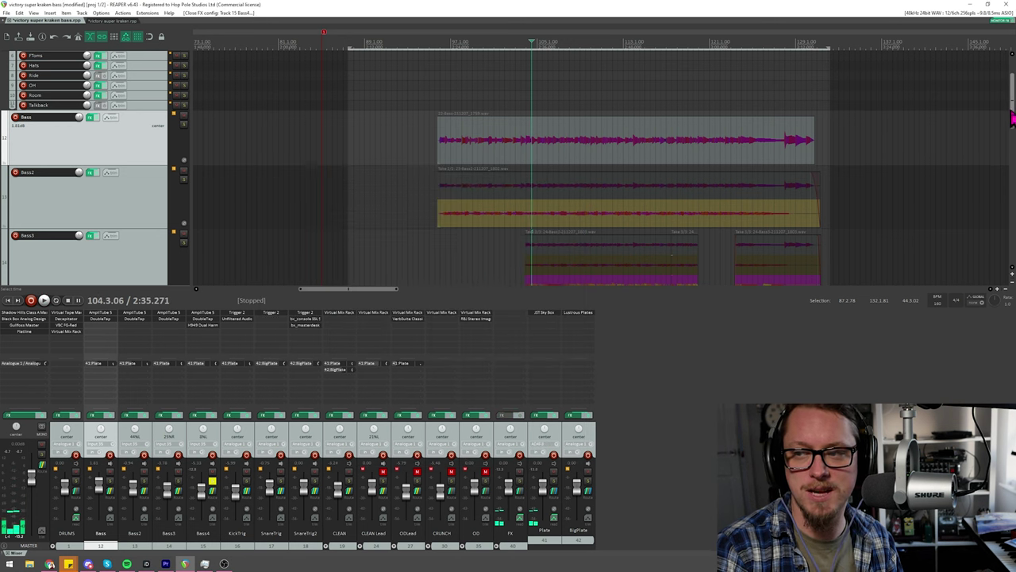
# Step: Solo Bass, Bass2, Bass3 and Bass4 together and audition them in two play/stop passes
pyautogui.scroll(-5, 1009, 128)
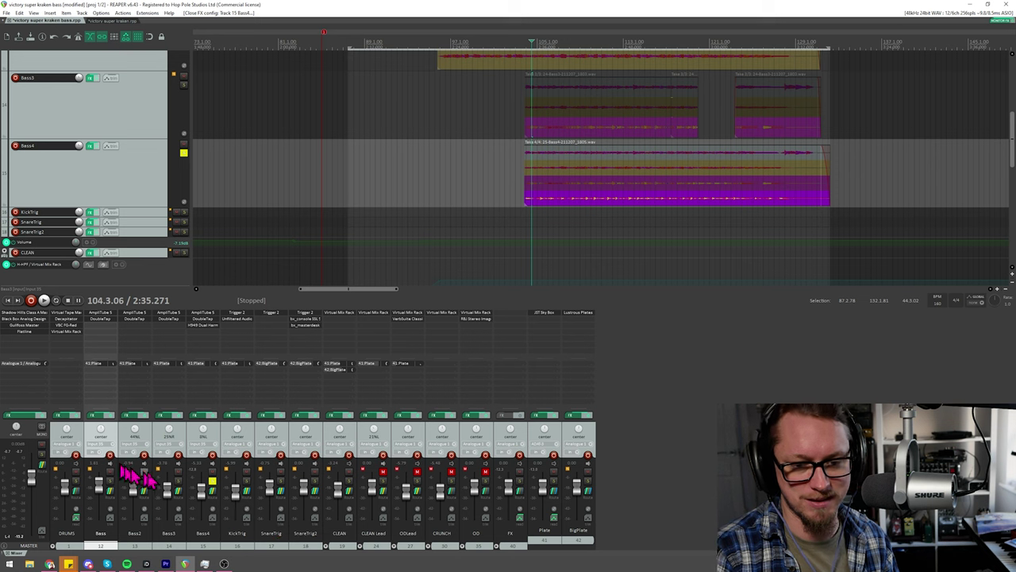
pyautogui.moveTo(178, 481); pyautogui.dragTo(143, 491)
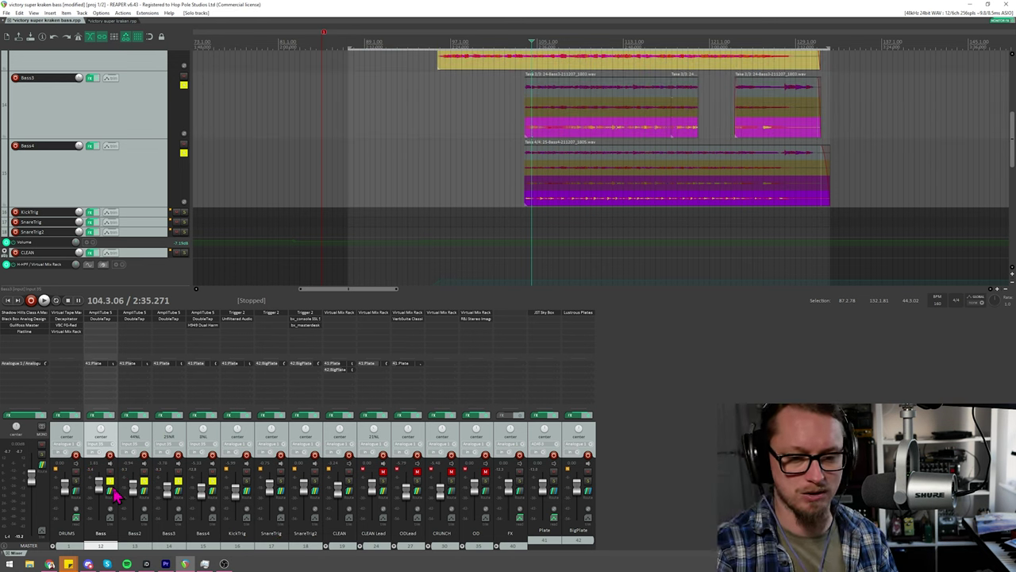
pyautogui.press('space')
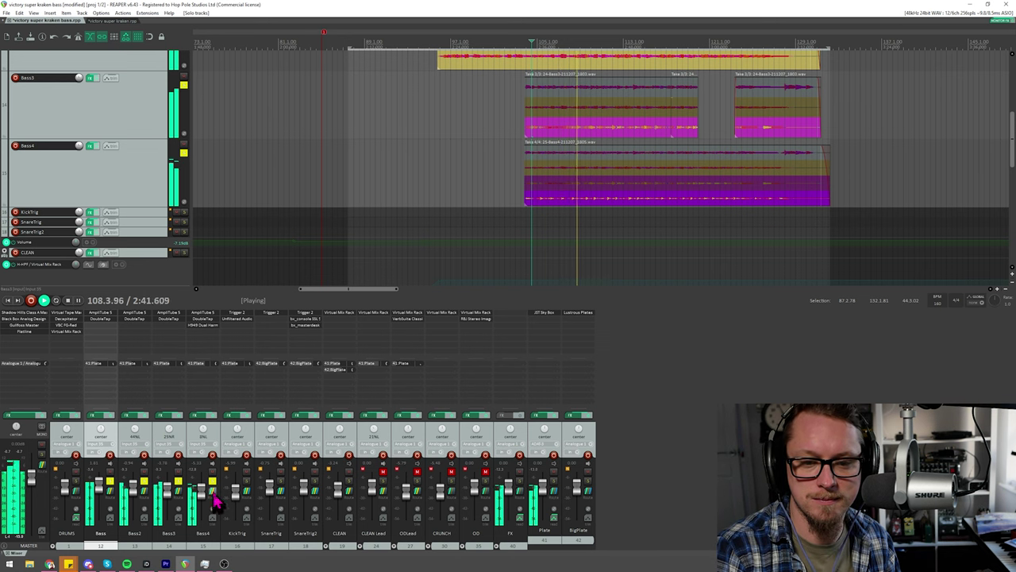
pyautogui.press('space')
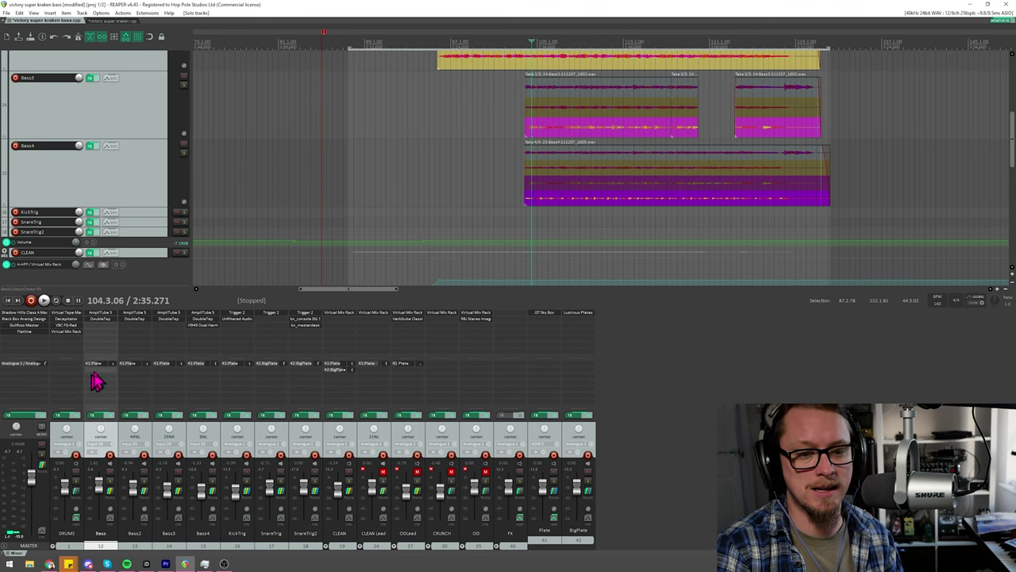
pyautogui.press('space')
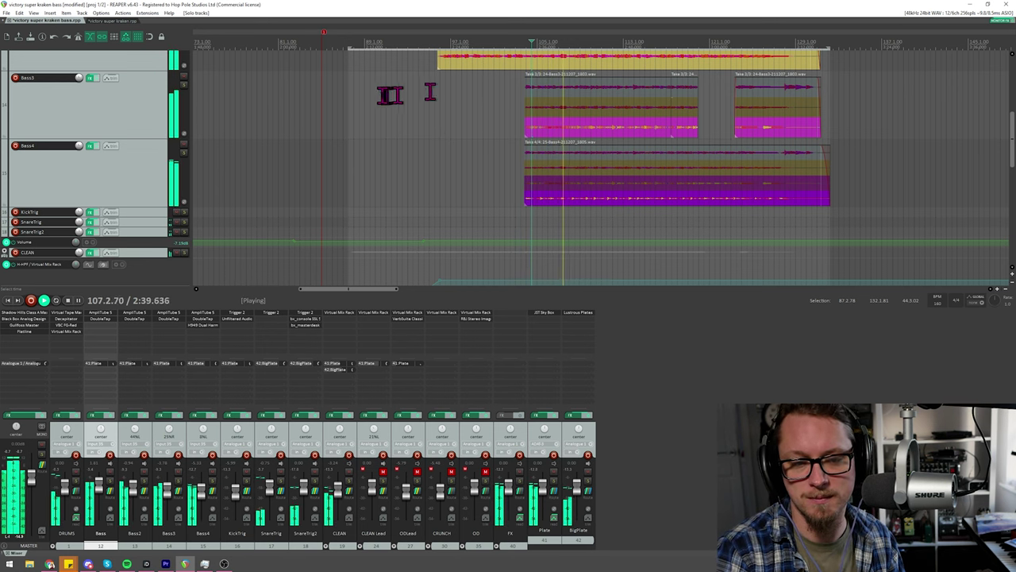
pyautogui.press('space')
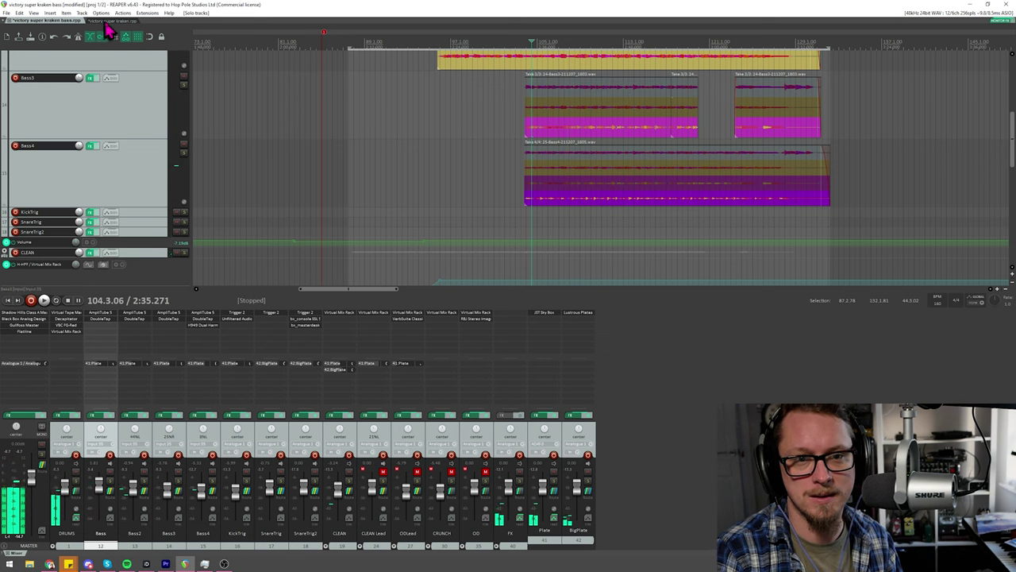
# Step: Switch to the 'victory super kraken' project, set playback start at bar 102, and select Bass
pyautogui.click(108, 20)
pyautogui.click(585, 44)
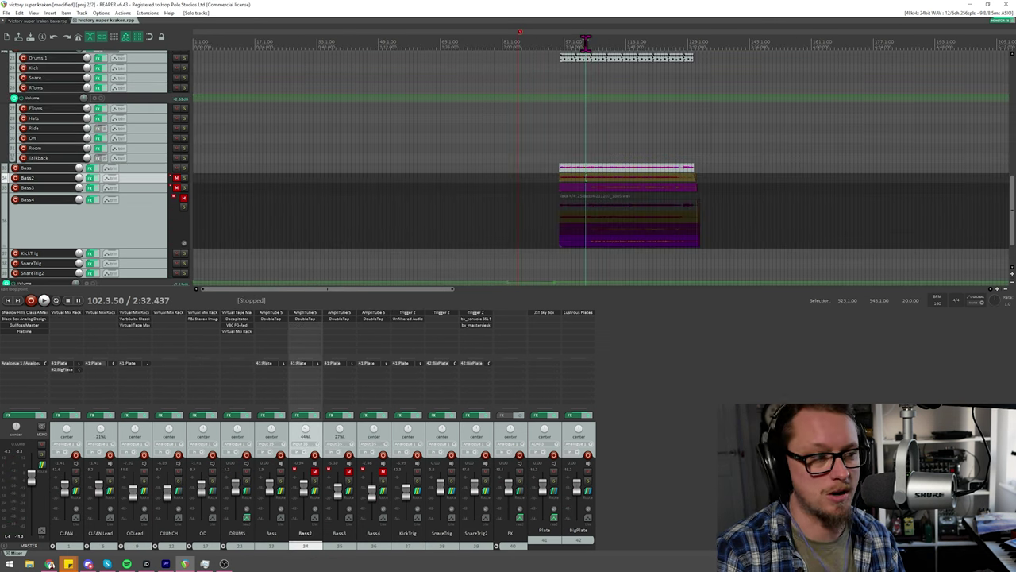
pyautogui.scroll(2, 699, 95)
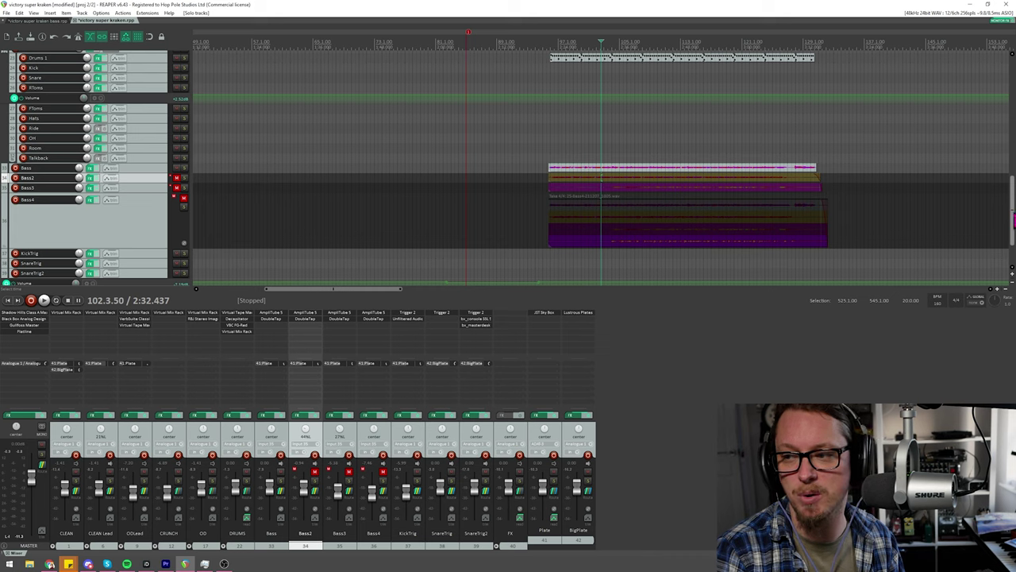
pyautogui.scroll(3, 652, 184)
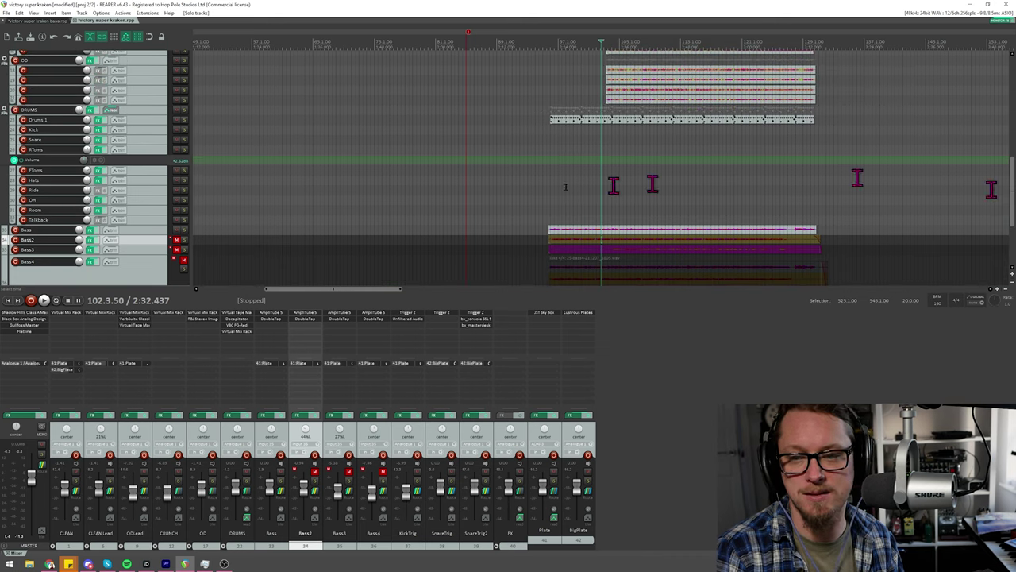
pyautogui.click(145, 232)
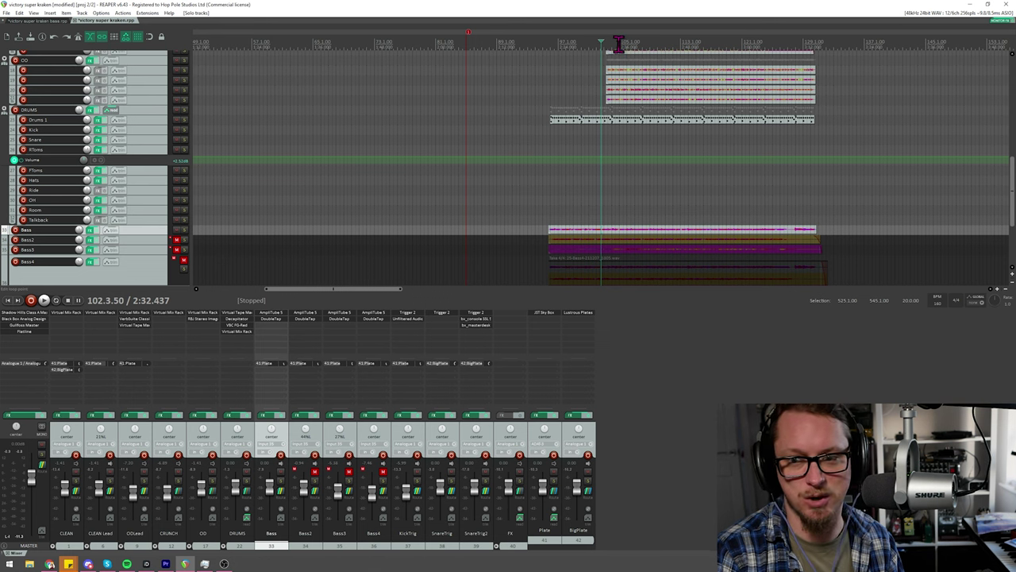
# Step: Play the full mix from bar 102 to hear the bass in context, then stop
pyautogui.press('space')
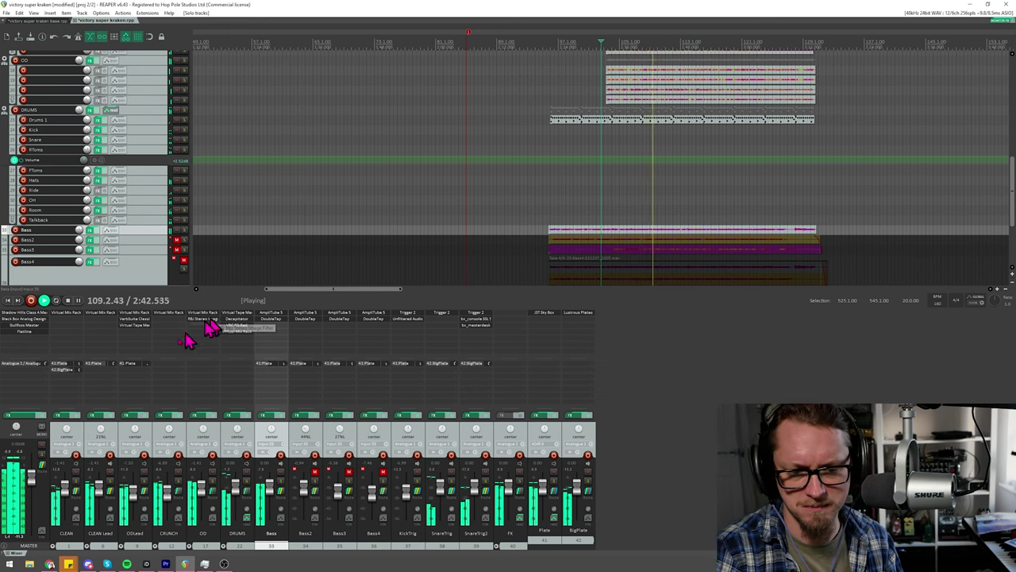
pyautogui.moveTo(104, 494)
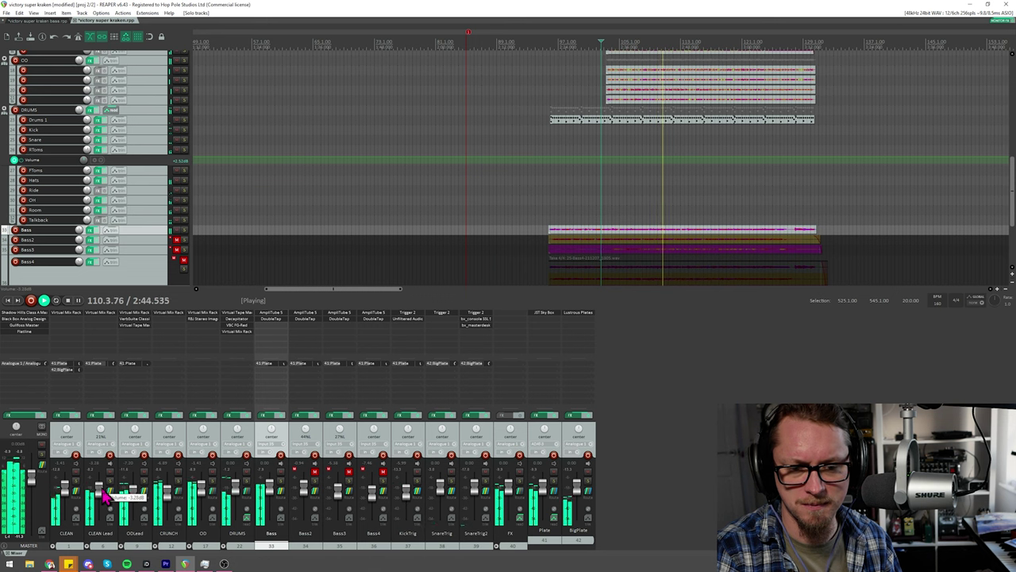
pyautogui.scroll(1, 101, 491)
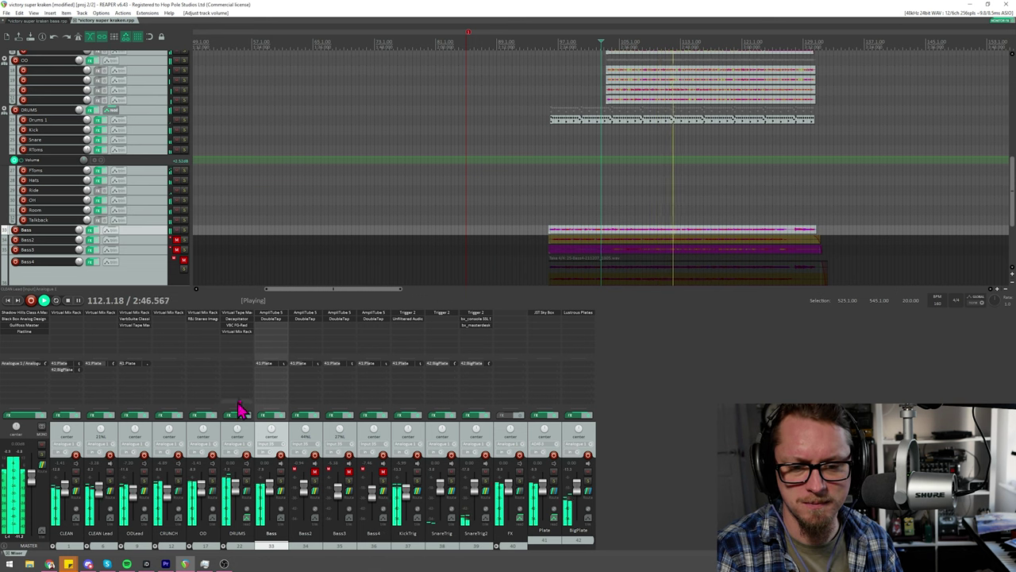
pyautogui.press('space')
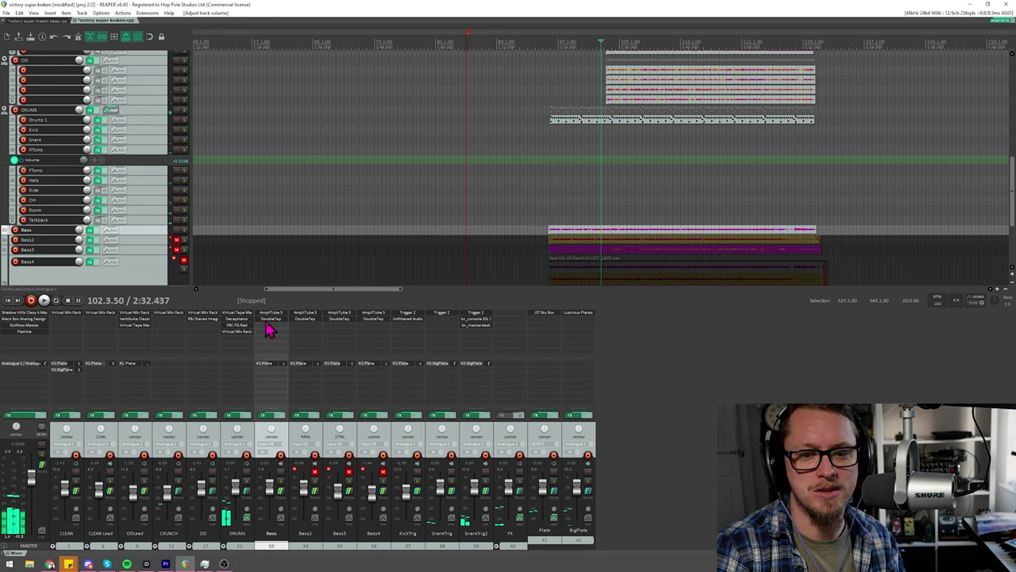
# Step: Open the Bass track's DoubleTap plugin window and bypass the plugin
pyautogui.click(268, 320)
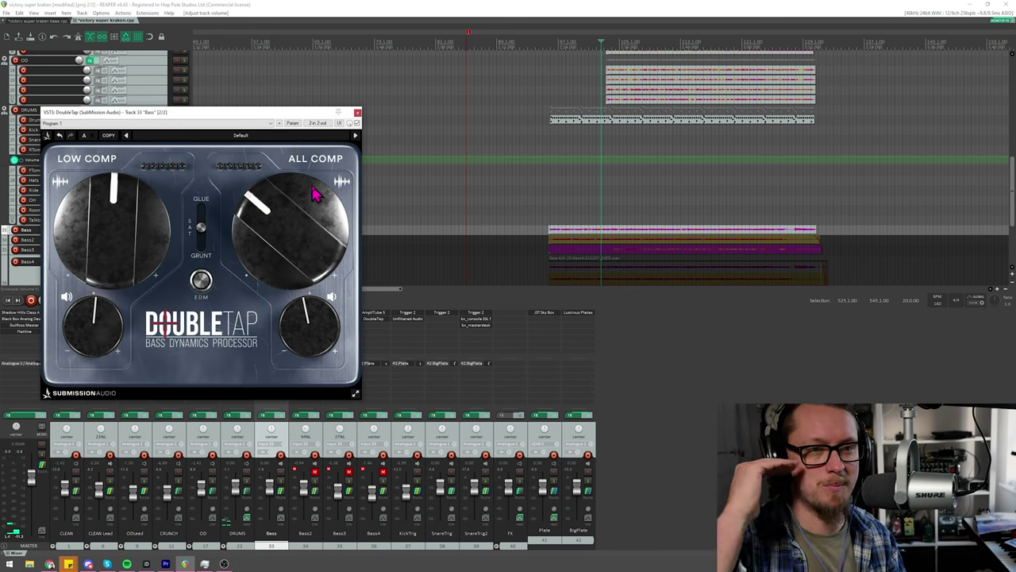
pyautogui.moveTo(315, 195)
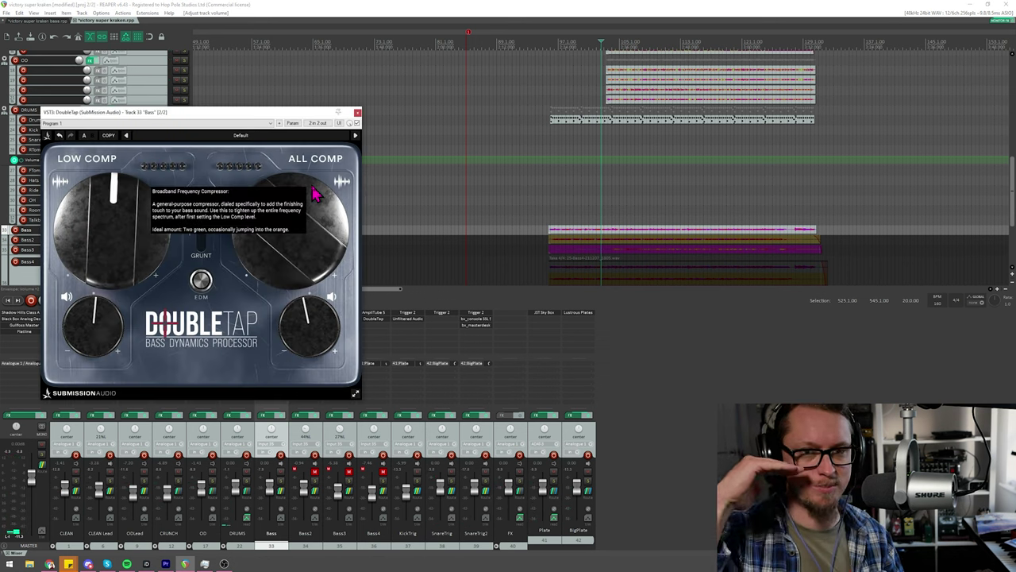
pyautogui.click(353, 124)
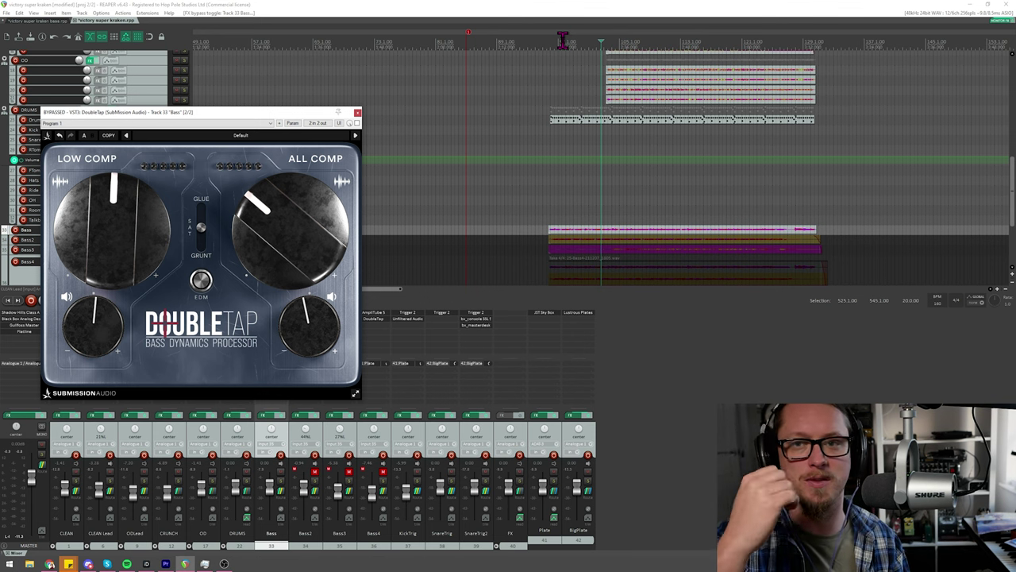
# Step: Play the mix with DoubleTap bypassed, re-enable it during playback, then stop
pyautogui.press('space')
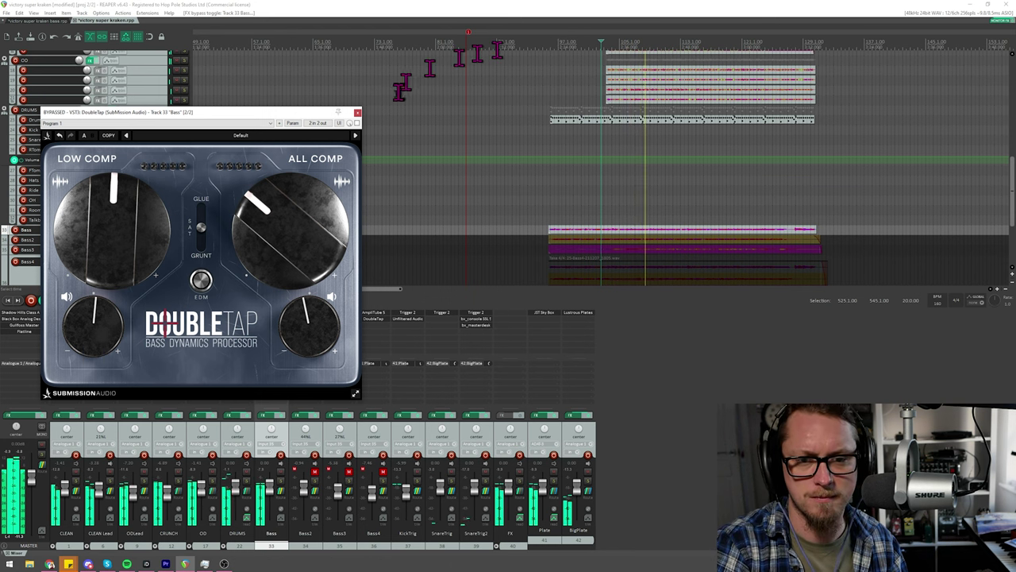
pyautogui.click(357, 124)
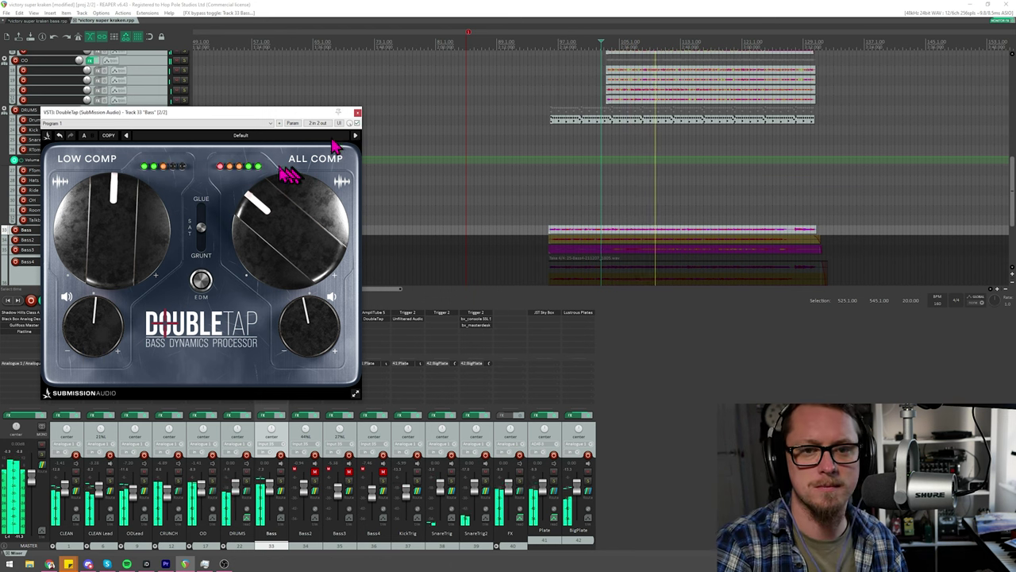
pyautogui.moveTo(179, 179)
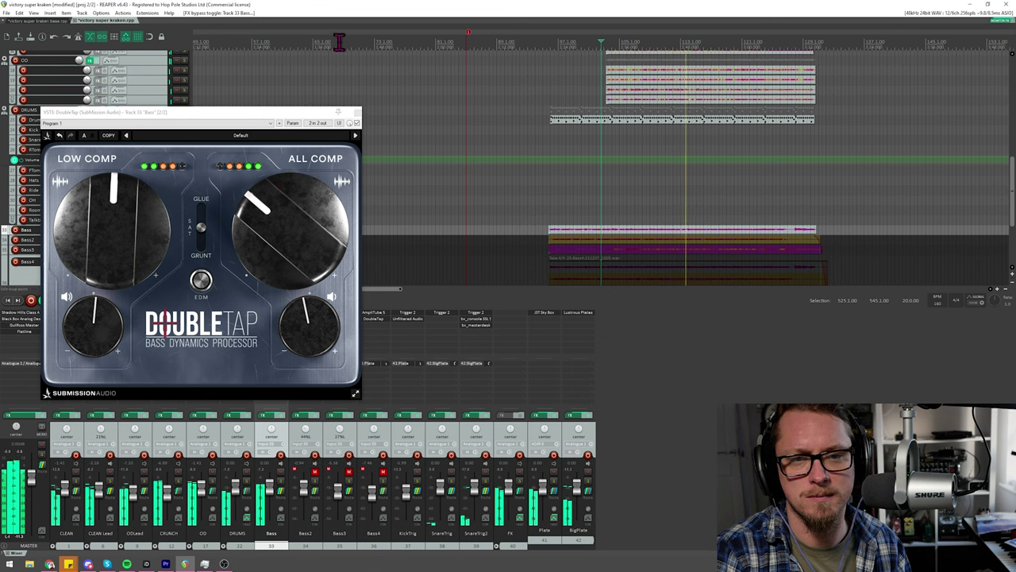
pyautogui.press('space')
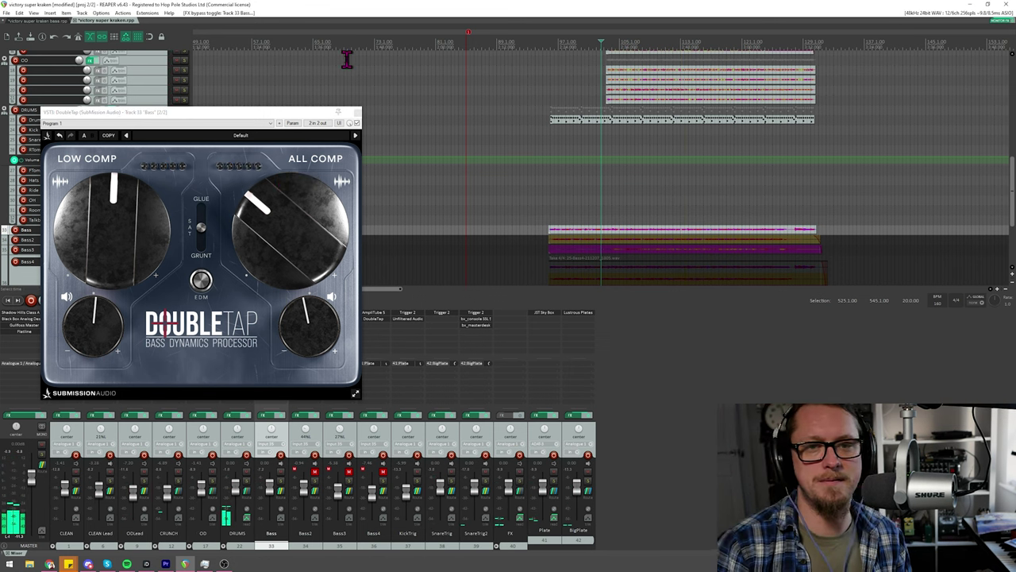